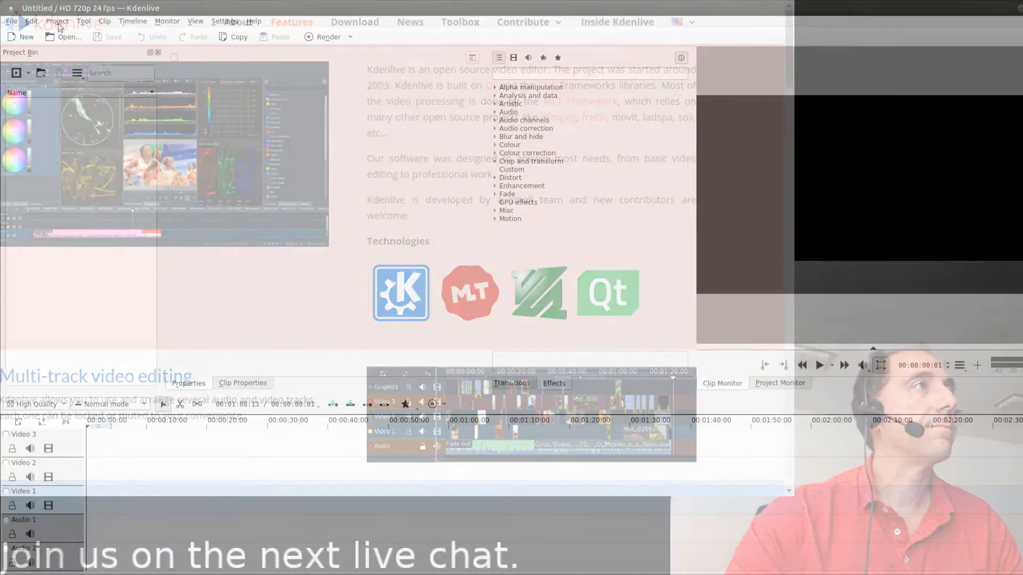
- Set the project profile to HD 720p 60 fps in the project settings
left_click(58, 21)
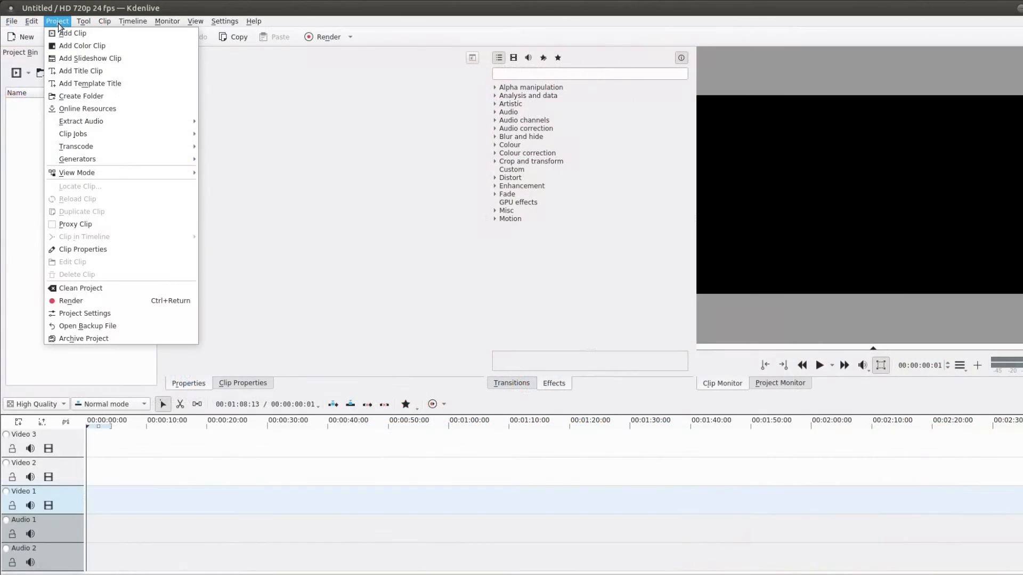
left_click(96, 312)
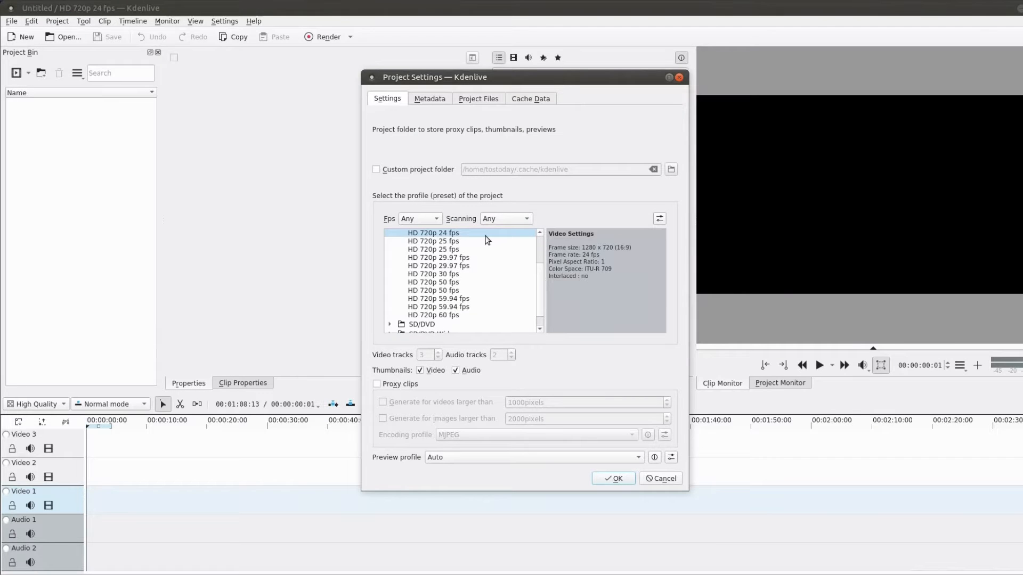
left_click(462, 316)
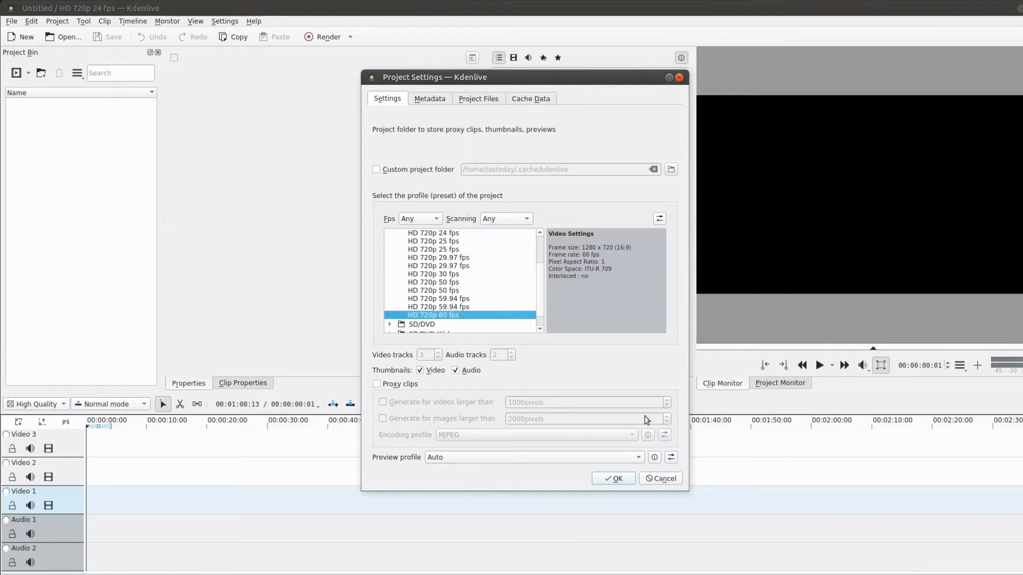
left_click(621, 479)
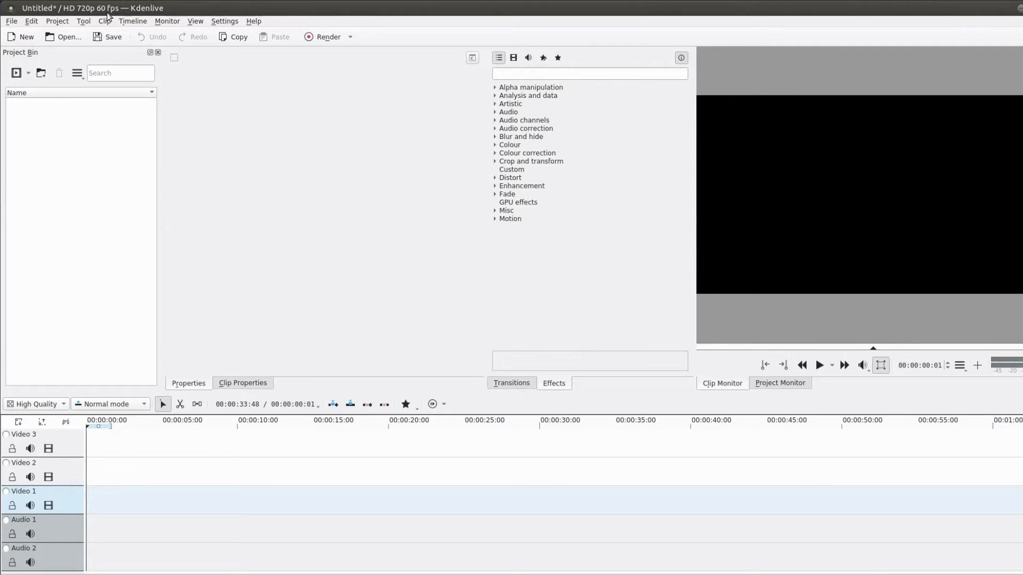
- Add the audio file "Ciu Faciti Nu Favure (Do Us A Favor).wav" from the Desktop folder to the project bin
right_click(41, 127)
left_click(46, 131)
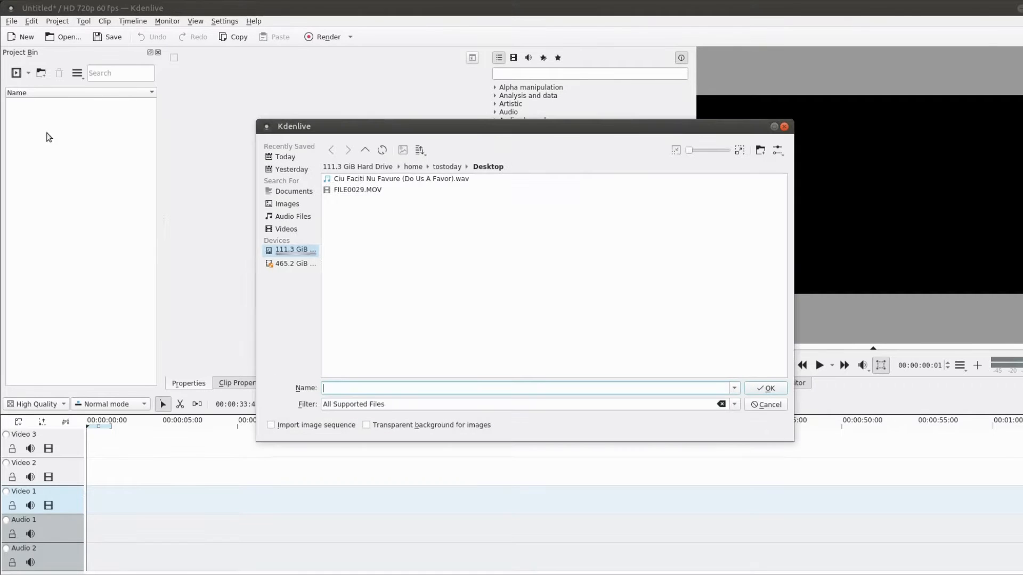
left_click(380, 180)
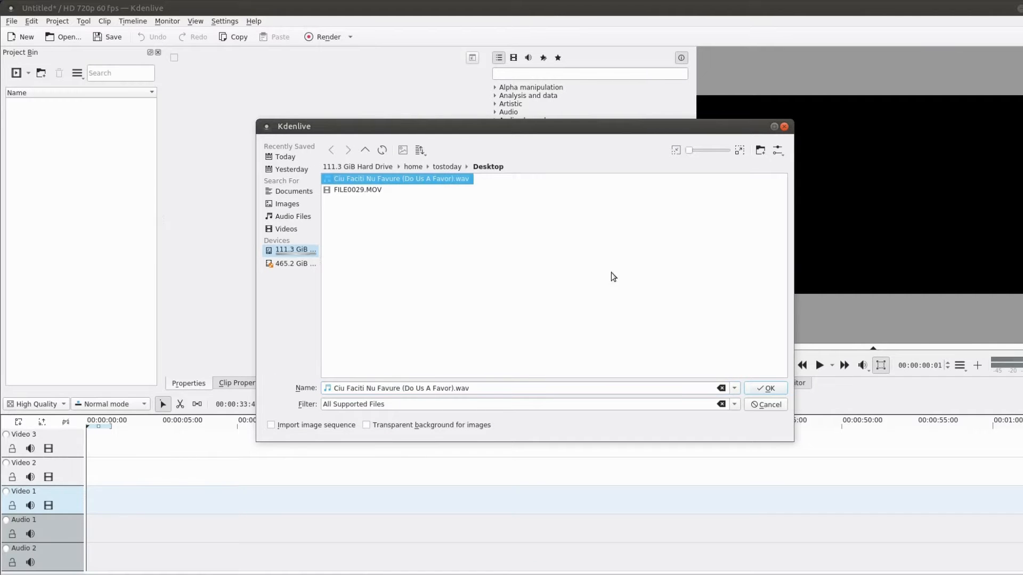
left_click(772, 392)
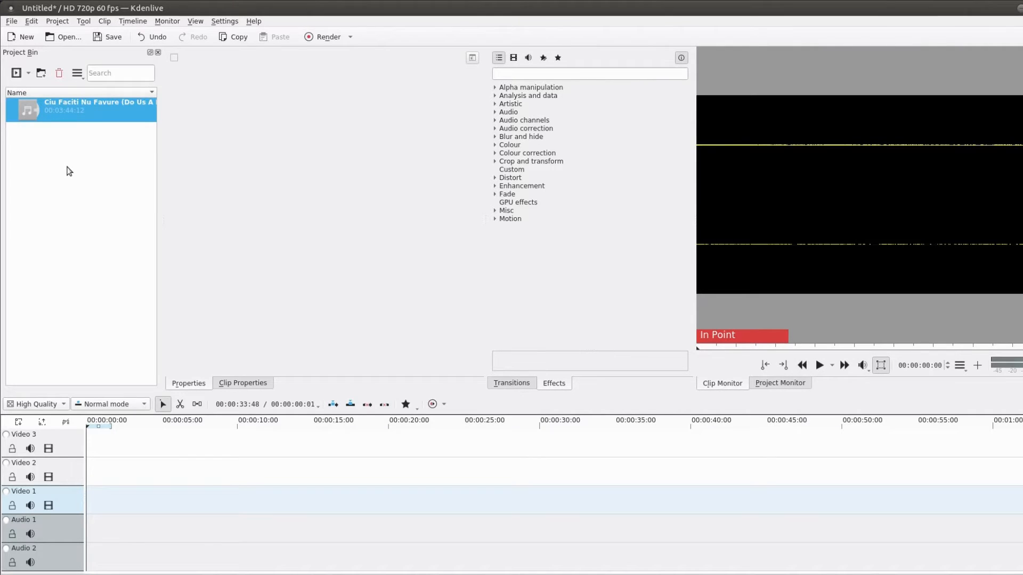
- Add the video file FILE0029.MOV from the Desktop folder to the project bin
right_click(59, 144)
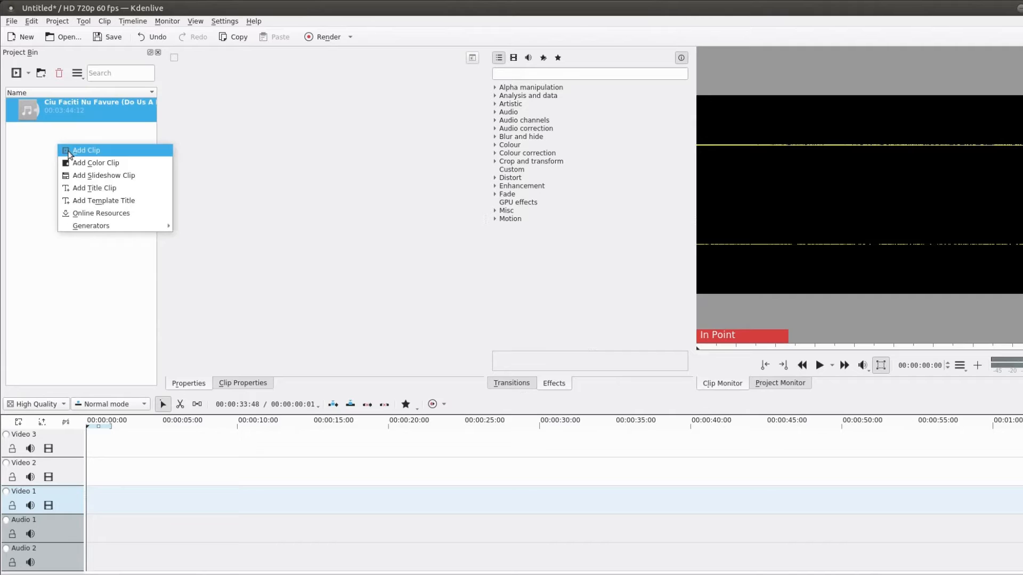
left_click(67, 152)
left_click(357, 189)
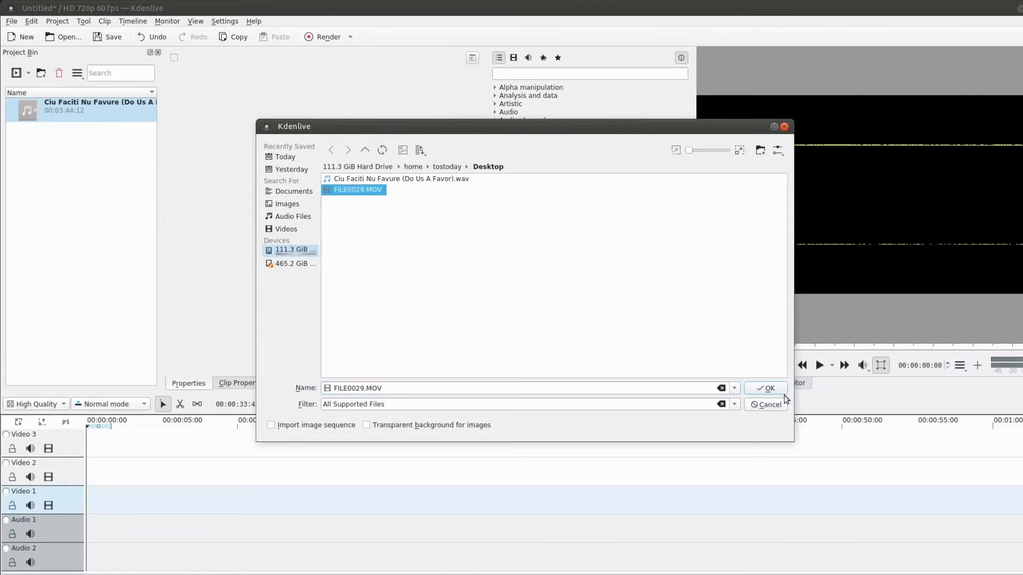
left_click(769, 388)
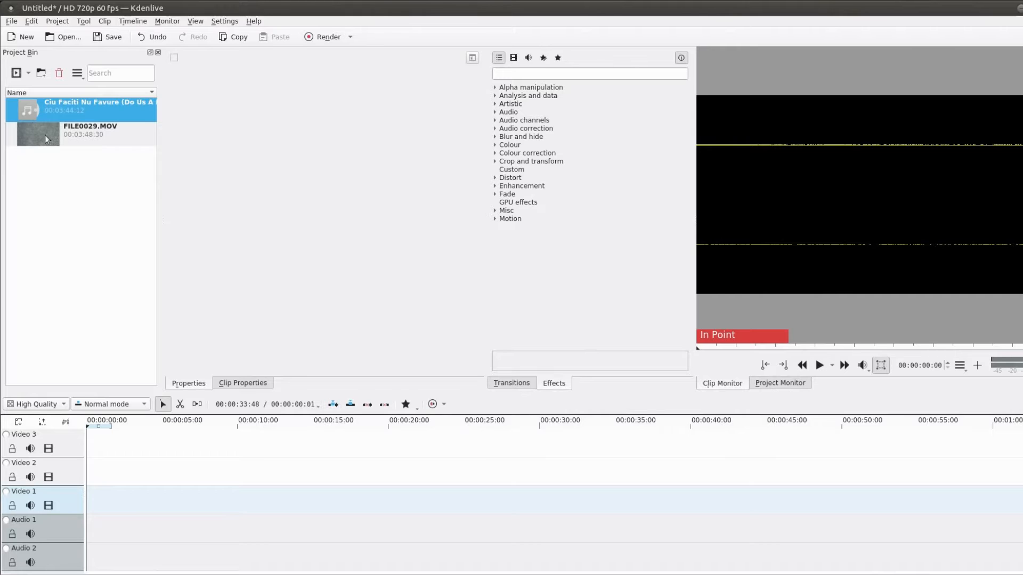
- Place FILE0029.MOV on the Video 3 track, preview it briefly, and shift it to start at about 27 seconds
left_click_drag(45, 135, 152, 439)
left_click(827, 366)
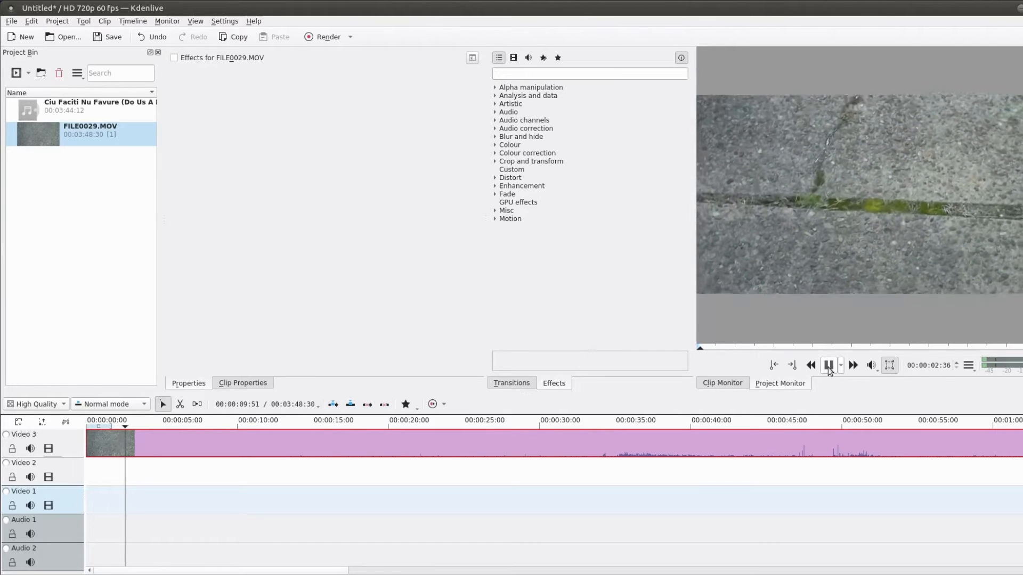
left_click(828, 366)
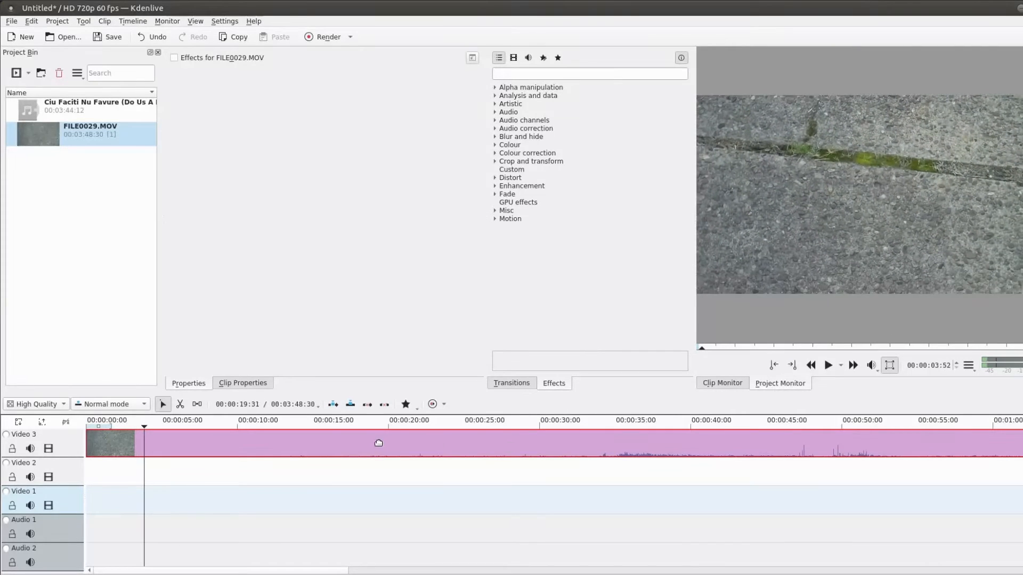
left_click_drag(372, 443, 790, 450)
- Start a new title clip and remove the placeholder text "Text" placed on its canvas
right_click(66, 193)
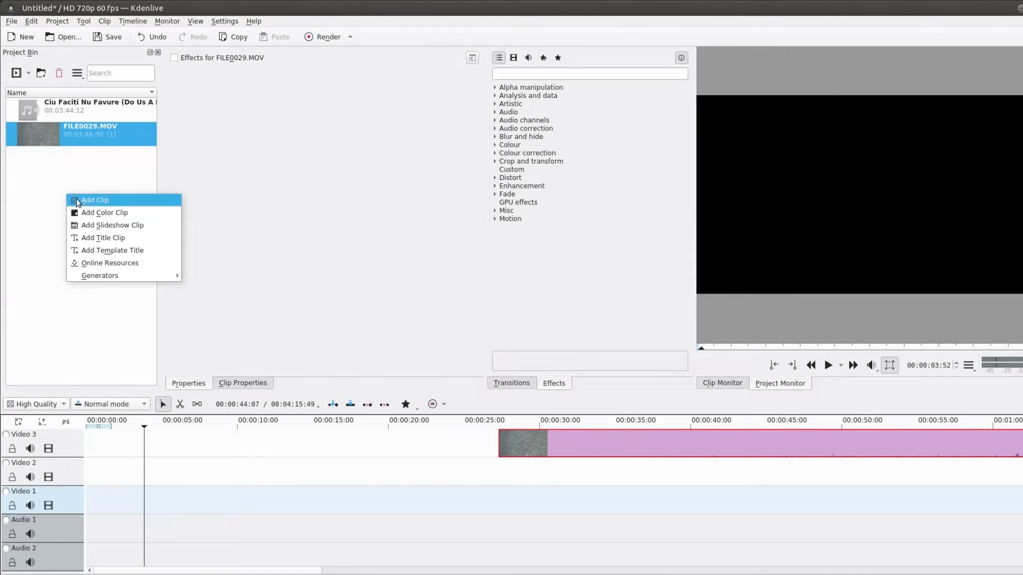
left_click(124, 237)
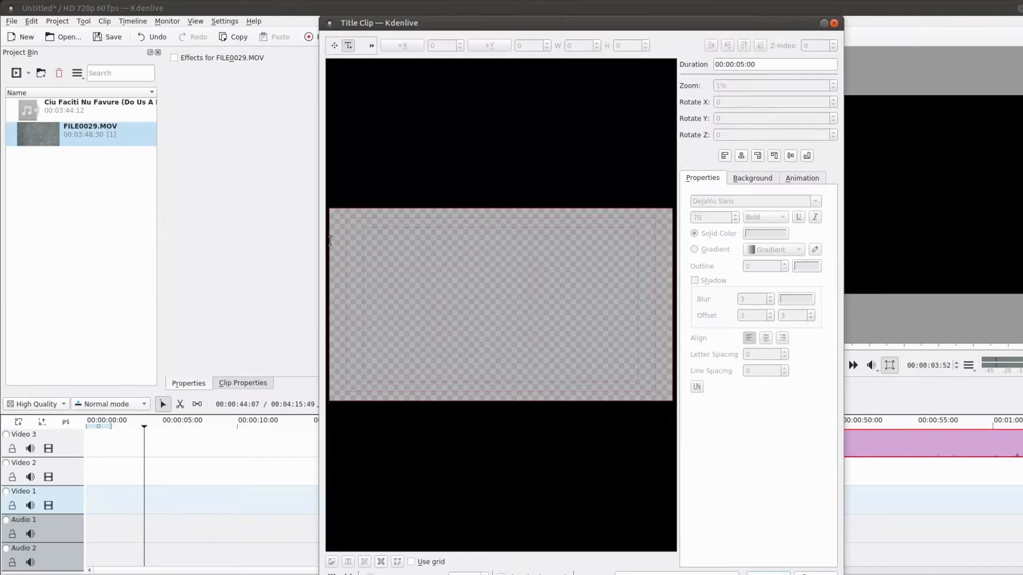
left_click(392, 265)
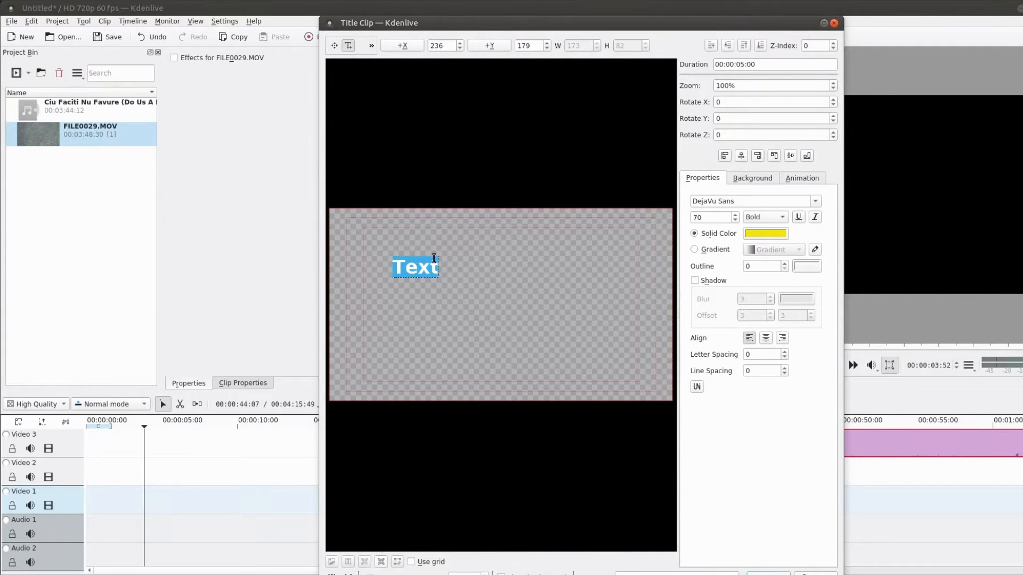
left_click(449, 269)
key("BackSpace")
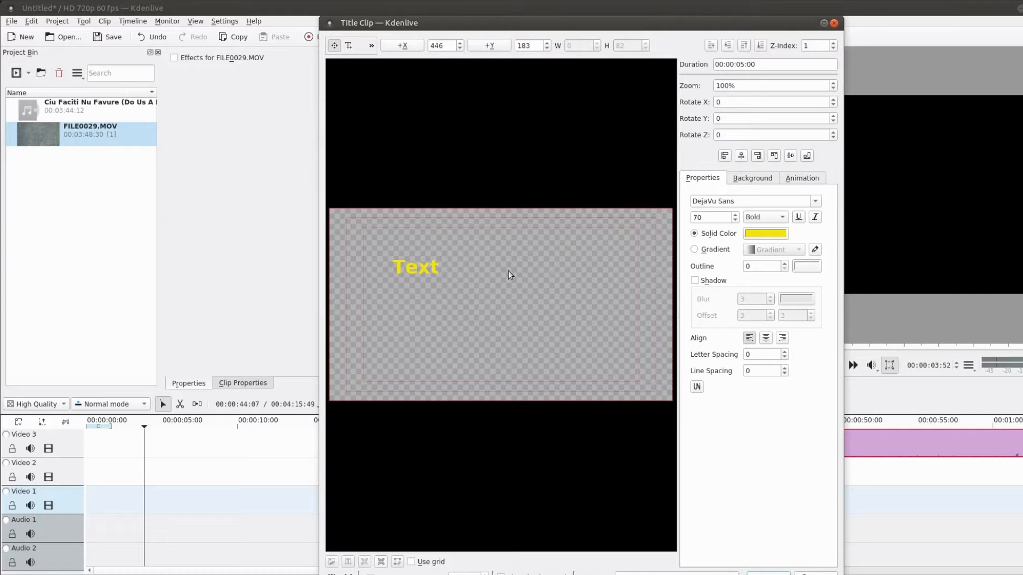
left_click(433, 270)
key("Delete")
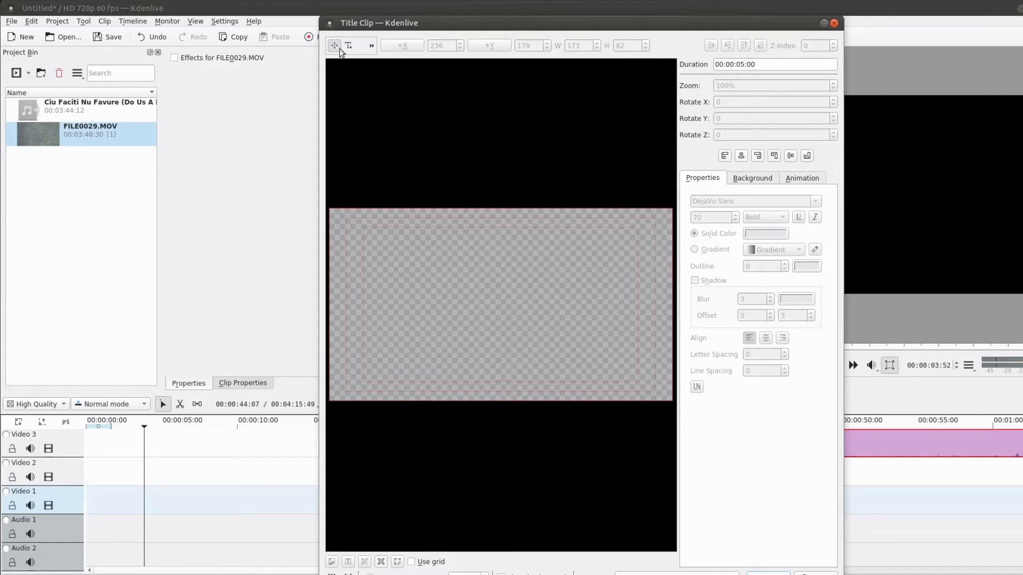
- Add the text "this is a test" in the upper half of the title canvas
left_click(407, 261)
type("tes")
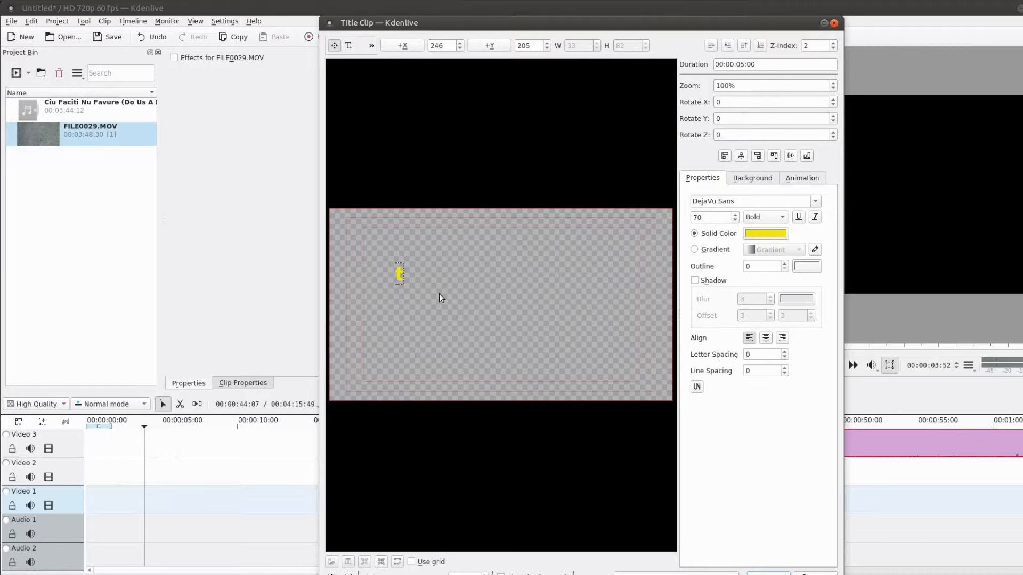
key("BackSpace")
key("BackSpace")
type("his is a test")
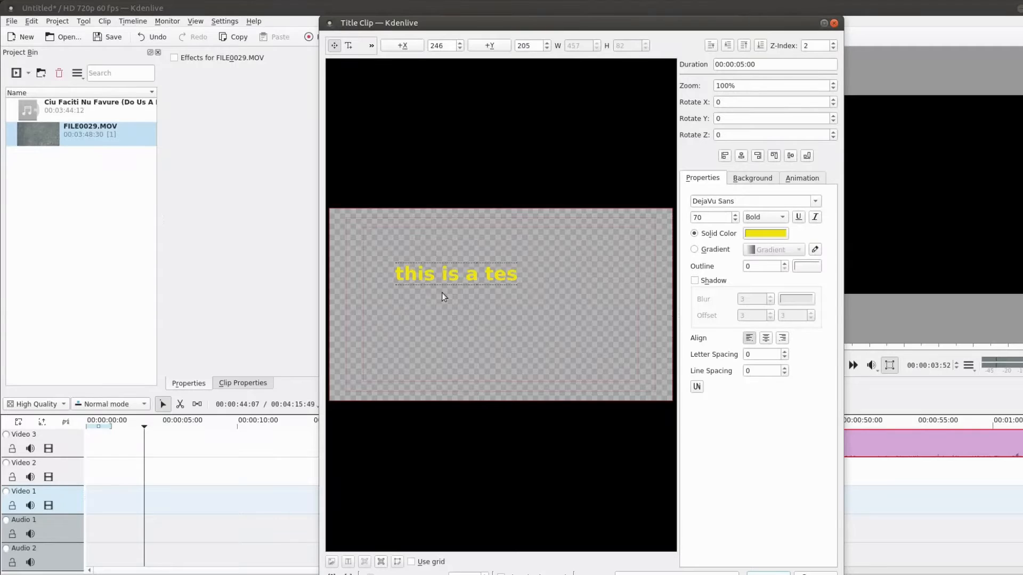
- Center the title text horizontally in the frame and save the title clip with the default font
left_click(740, 158)
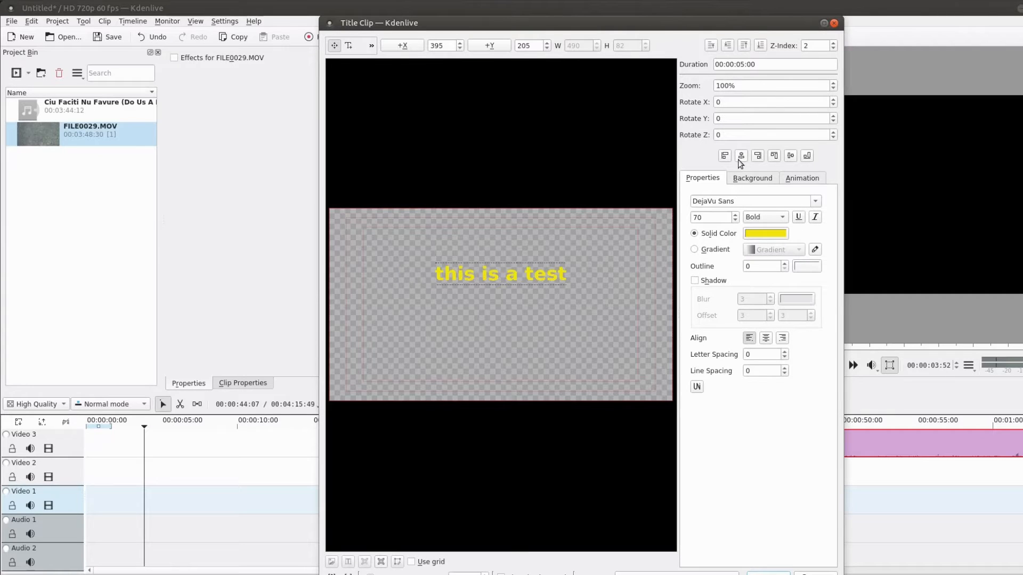
left_click(815, 202)
left_click(819, 205)
left_click(767, 574)
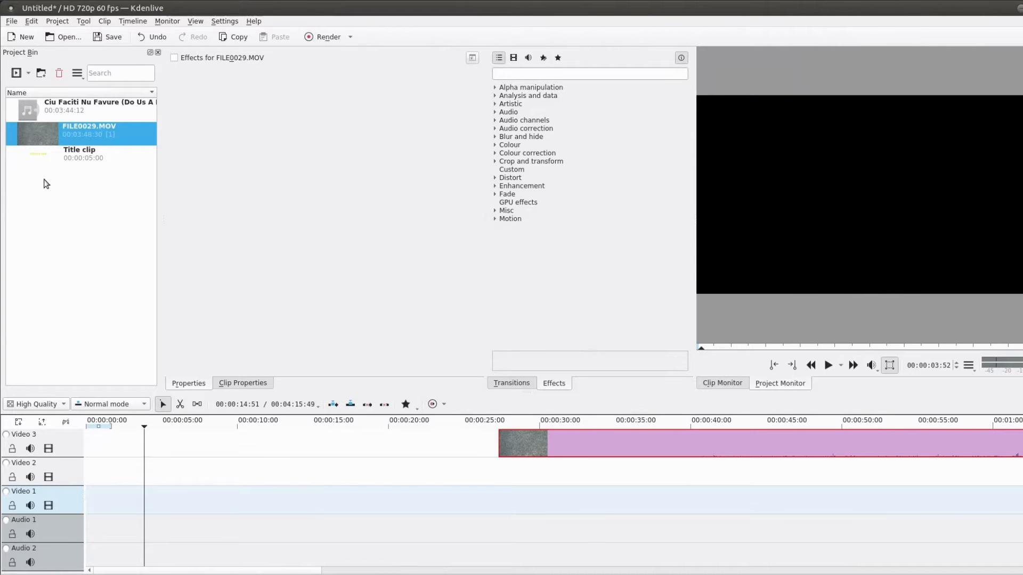
- Place the title clip at the start of Video 3, preview it, and move FILE0029.MOV directly behind it
left_click(34, 152)
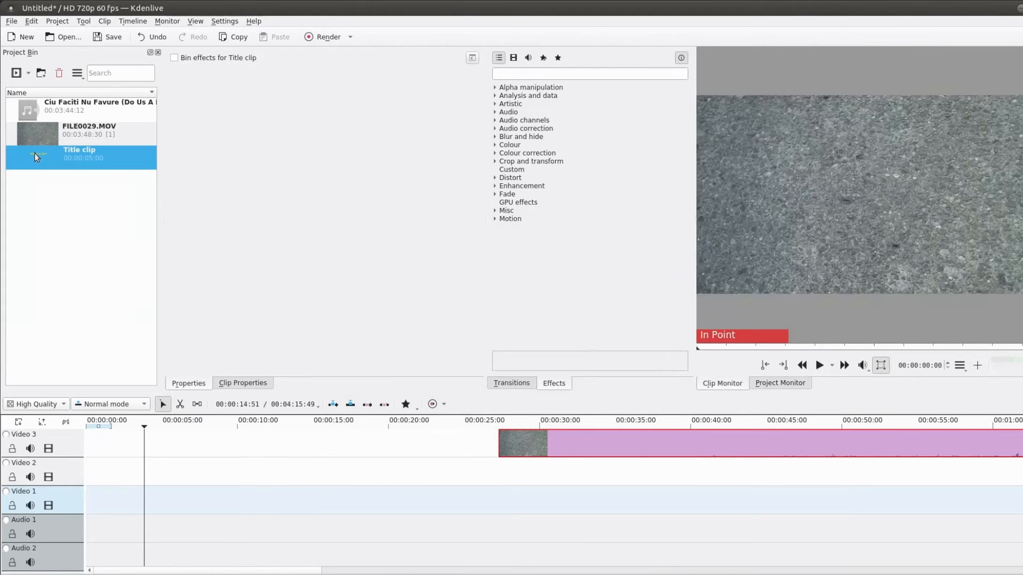
left_click_drag(34, 152, 146, 447)
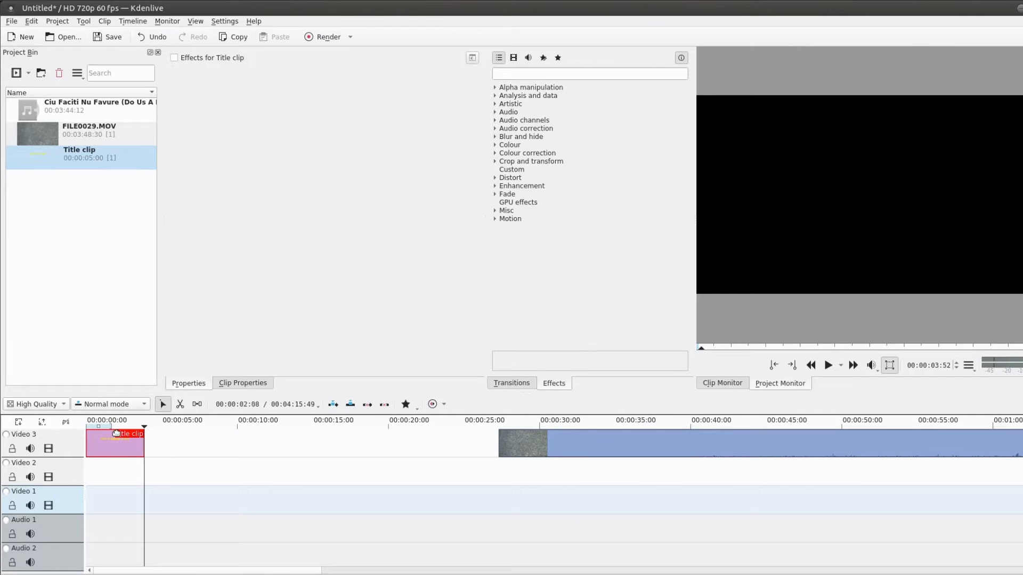
left_click_drag(94, 426, 15, 425)
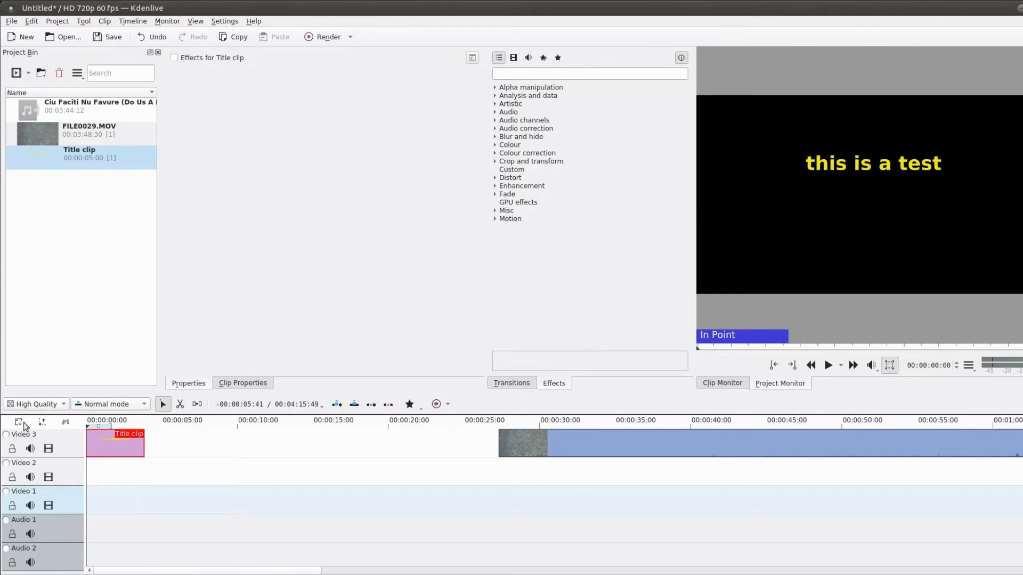
left_click(827, 367)
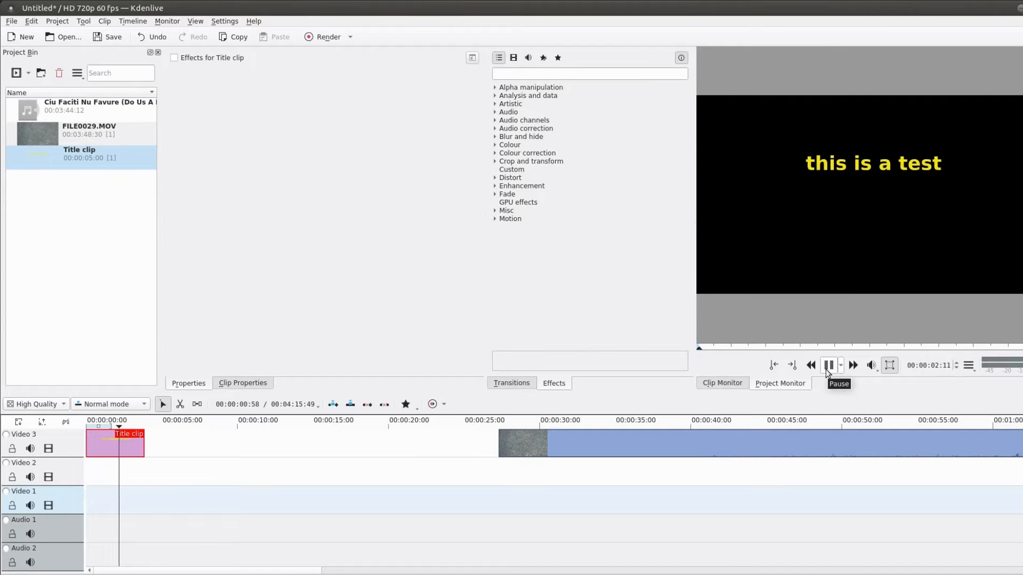
left_click(826, 367)
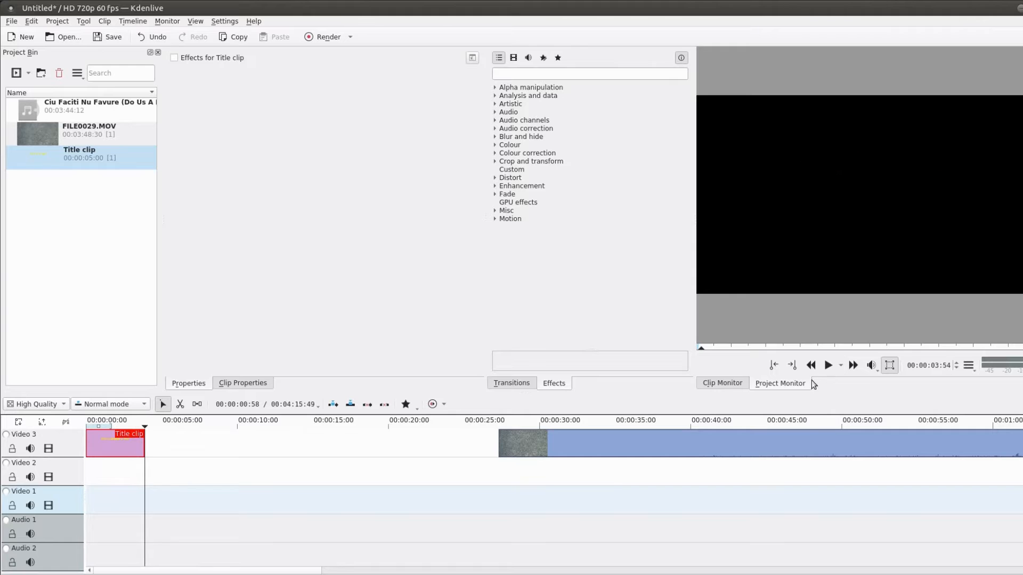
left_click_drag(701, 442, 313, 437)
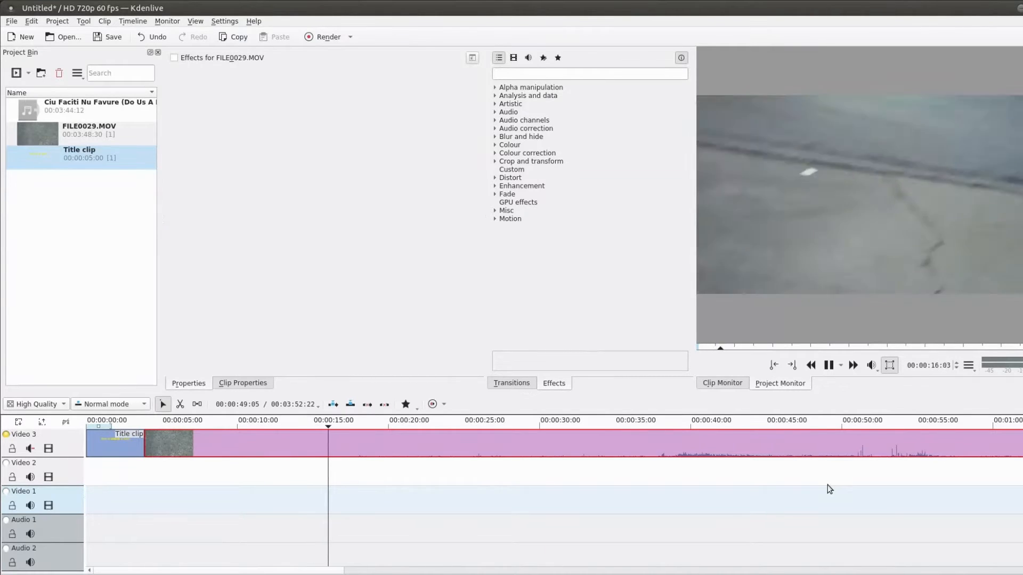
- Find the start of the wanted footage and cut FILE0029.MOV on the Video 3 track at 00:00:32:38
left_click(649, 427)
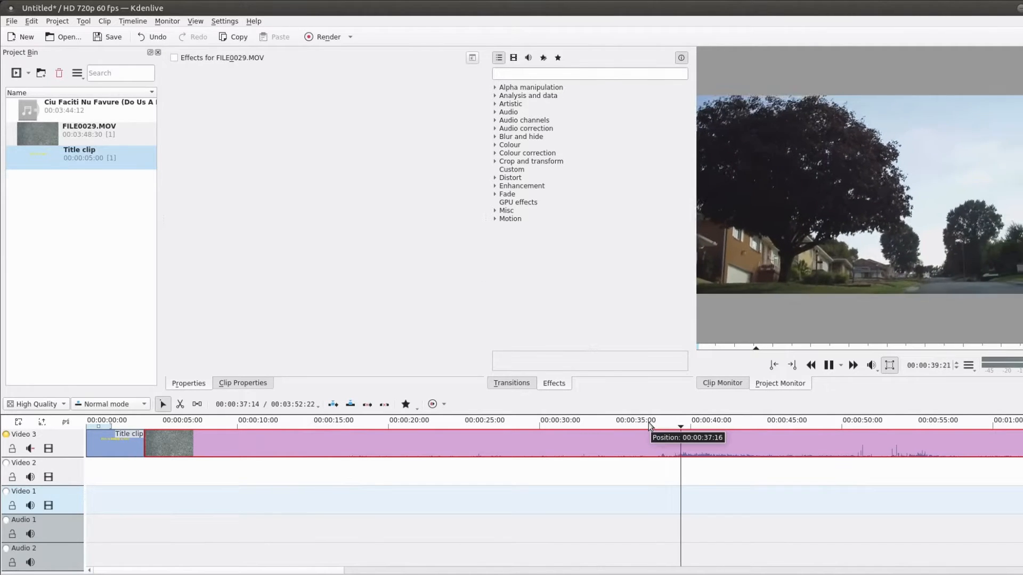
left_click(634, 423)
left_click(613, 423)
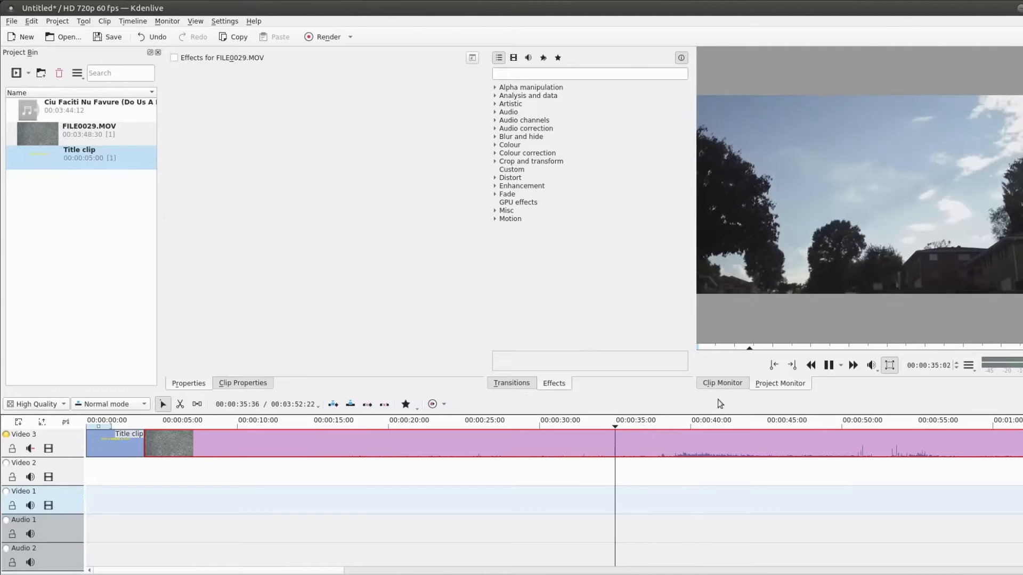
left_click(566, 425)
left_click(830, 366)
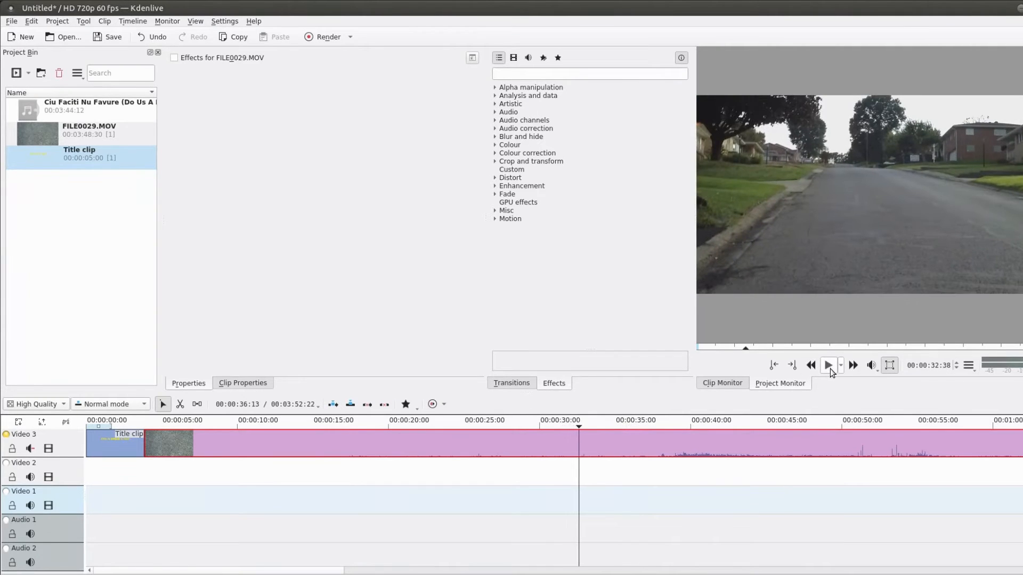
right_click(578, 451)
left_click(613, 367)
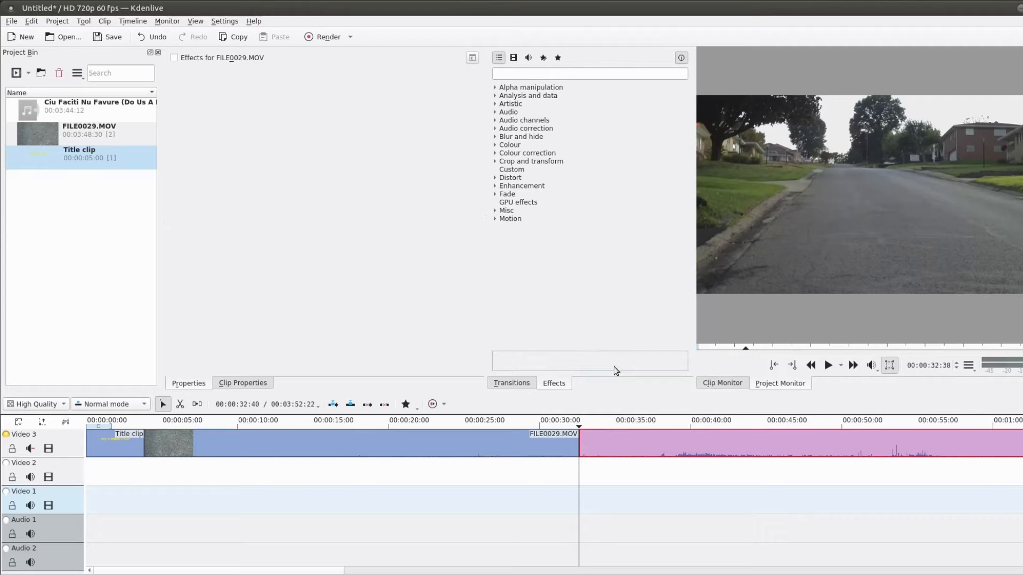
- Delete the part of FILE0029.MOV before the cut and close the empty space behind the title clip
left_click(547, 446)
key("Delete")
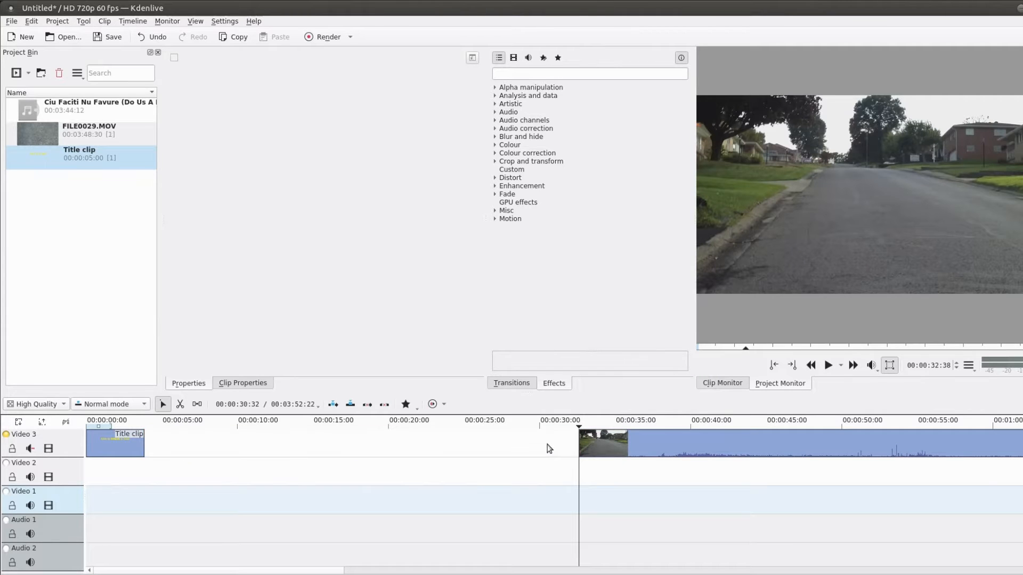
right_click(549, 449)
left_click(558, 467)
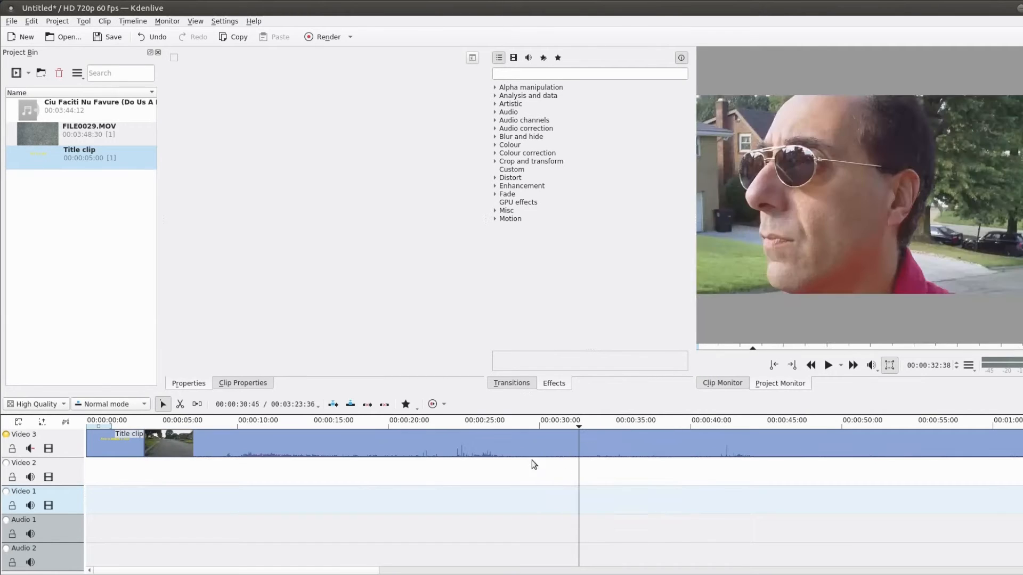
- Play the edit from the title clip onward and cut FILE0029.MOV on the Video 3 track at 00:00:22:43
left_click(133, 423)
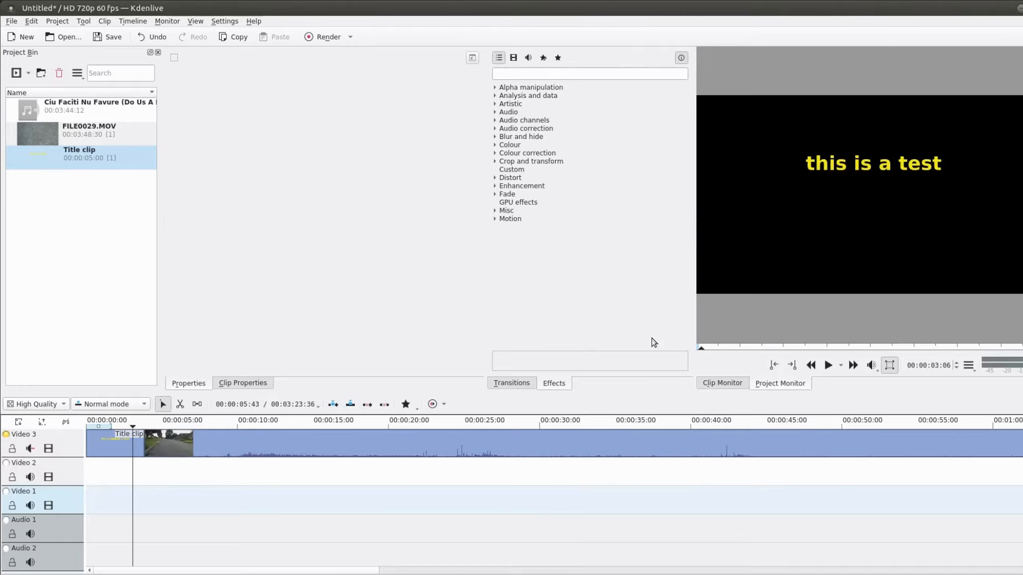
left_click(827, 365)
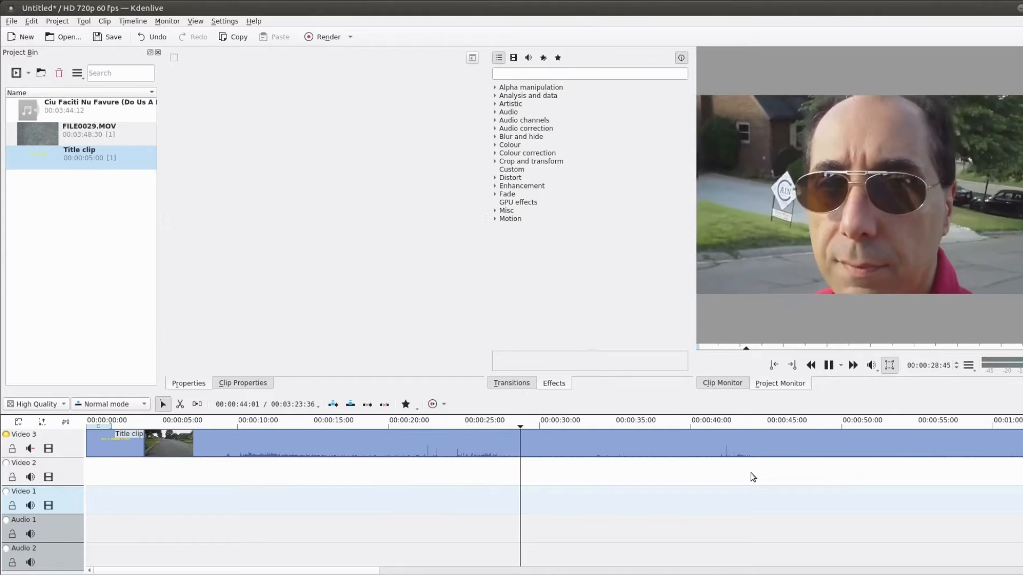
left_click(402, 423)
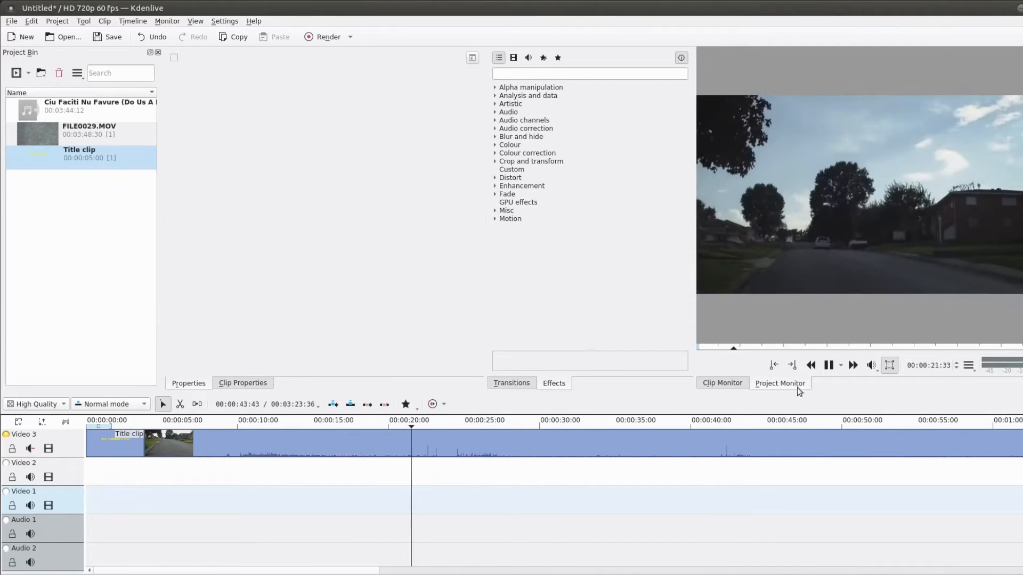
left_click(829, 367)
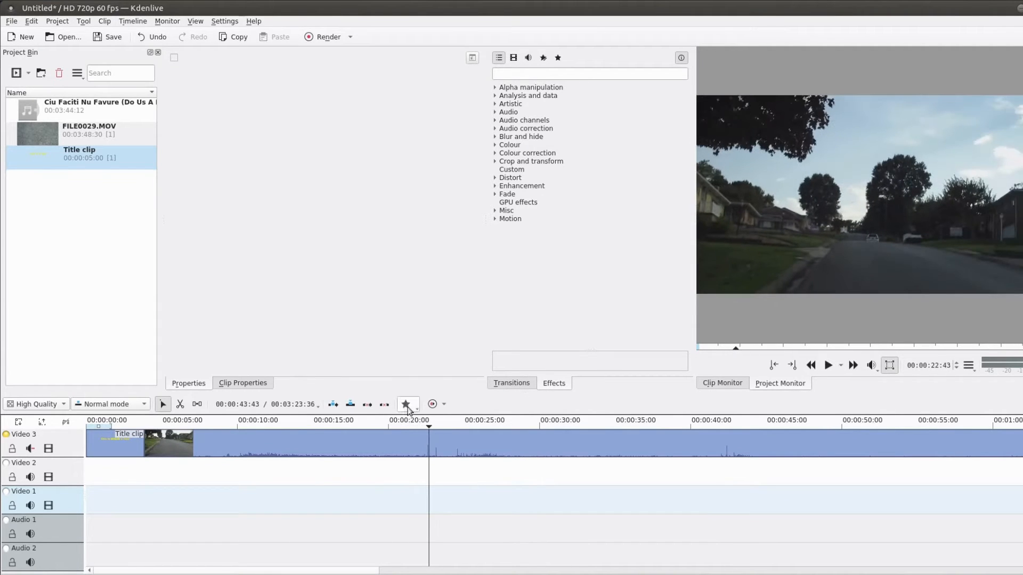
right_click(427, 454)
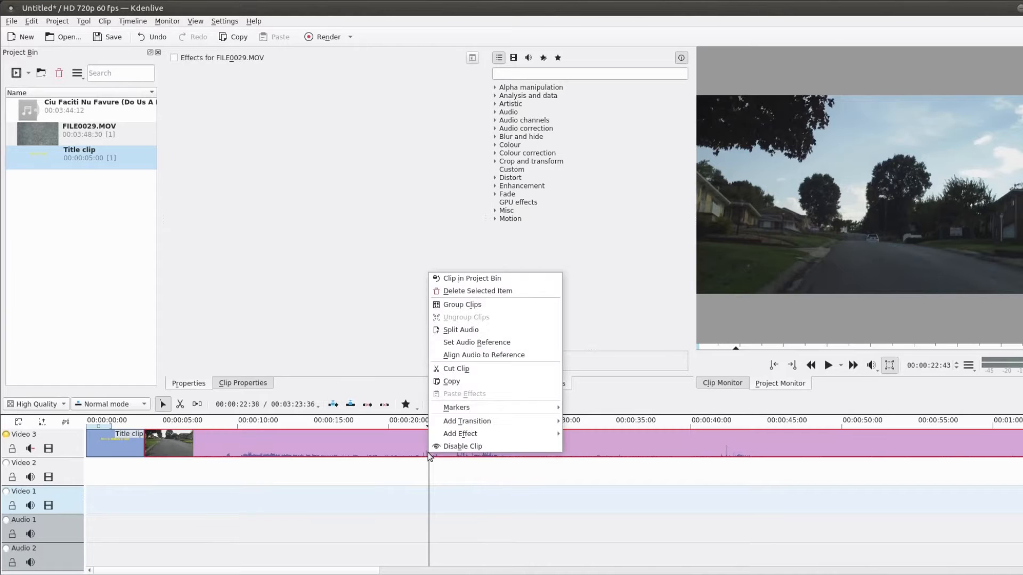
mouse_move(442, 421)
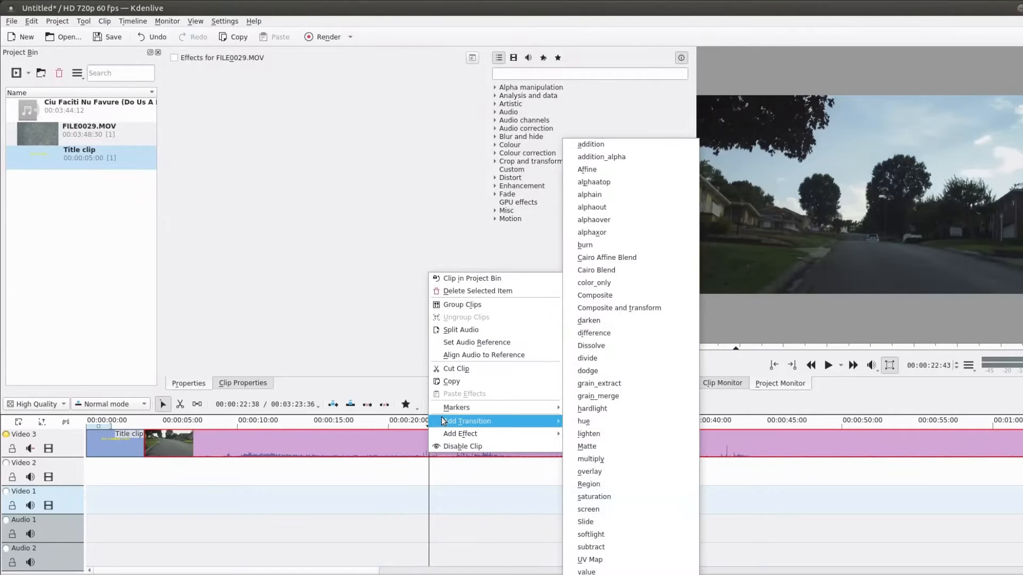
left_click(463, 369)
- Play past the unwanted road footage and cut FILE0029.MOV again at 00:00:28:13
left_click(829, 366)
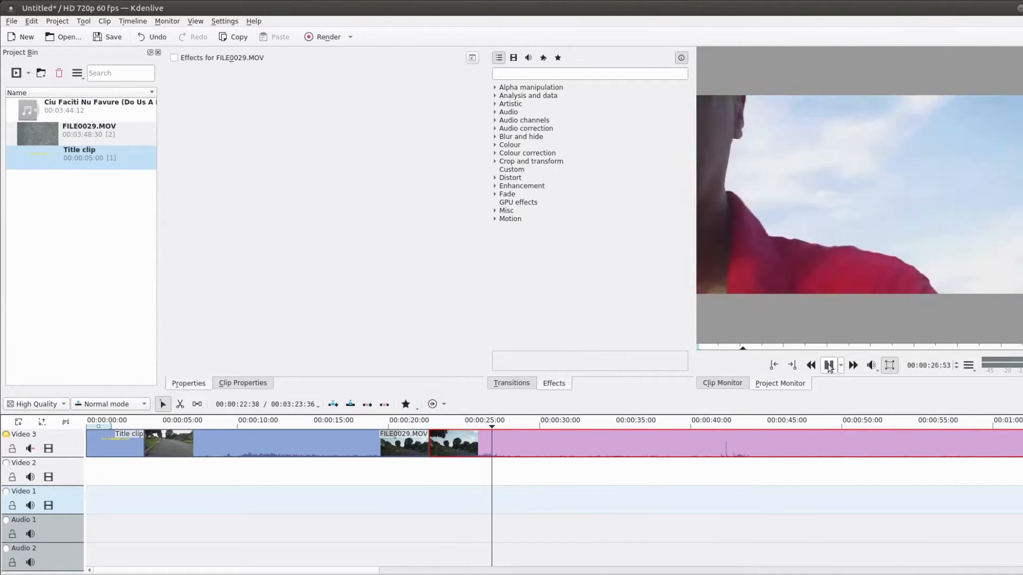
left_click(828, 366)
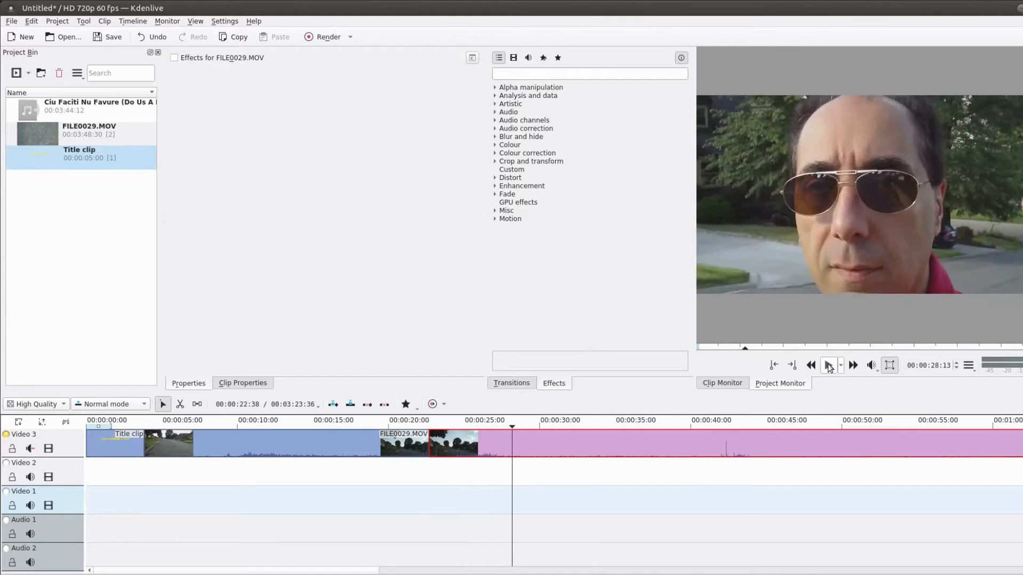
right_click(510, 454)
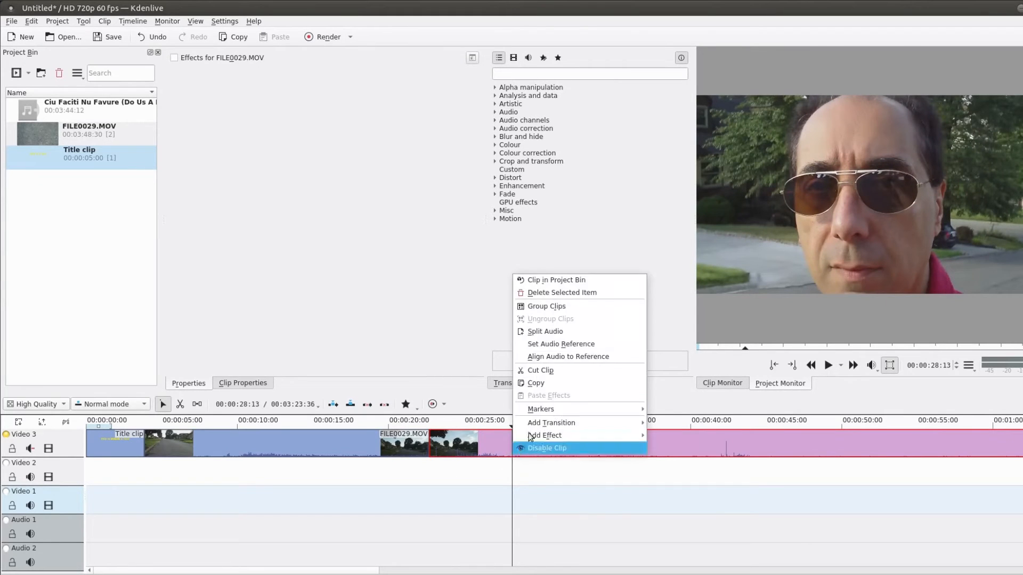
left_click(551, 371)
- Delete the FILE0029.MOV piece between the cuts at 00:00:22:43 and 00:00:28:13 and remove the empty space it leaves
left_click(479, 451)
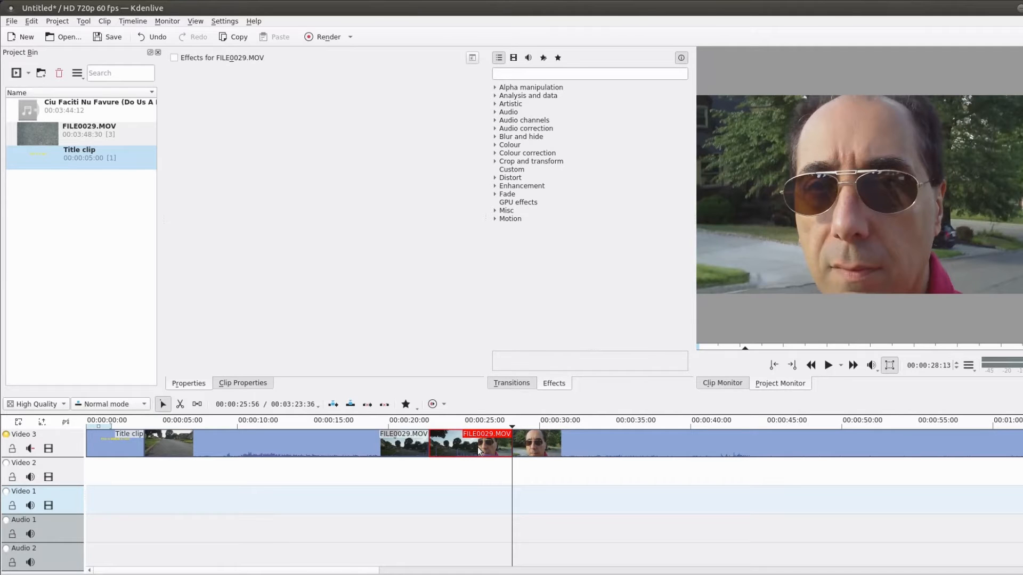
key("Delete")
right_click(479, 450)
left_click(495, 466)
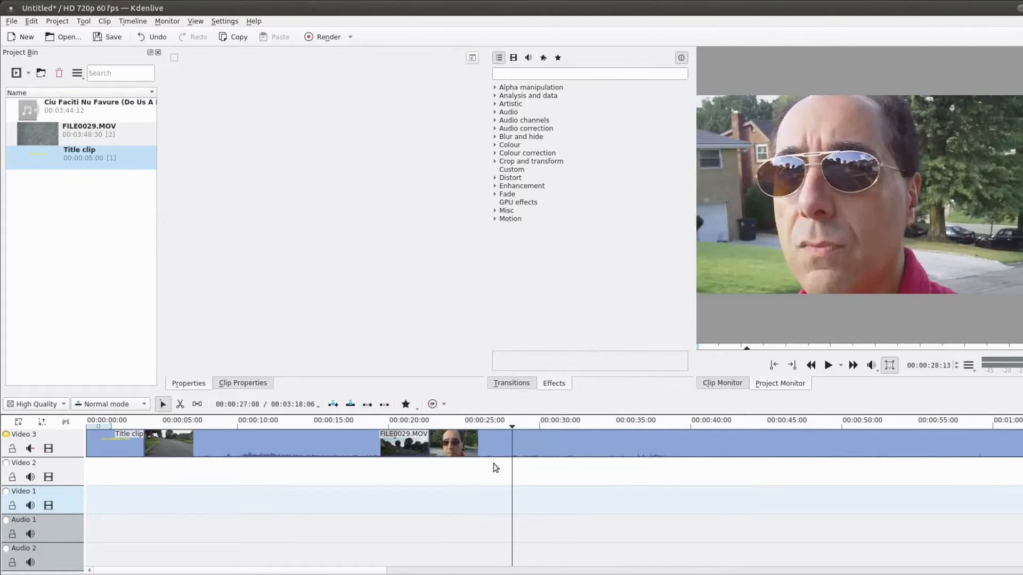
- Review the footage from just before the new join onward and cut FILE0029.MOV on Video 3 at 00:01:34:17
left_click(411, 427)
key("space")
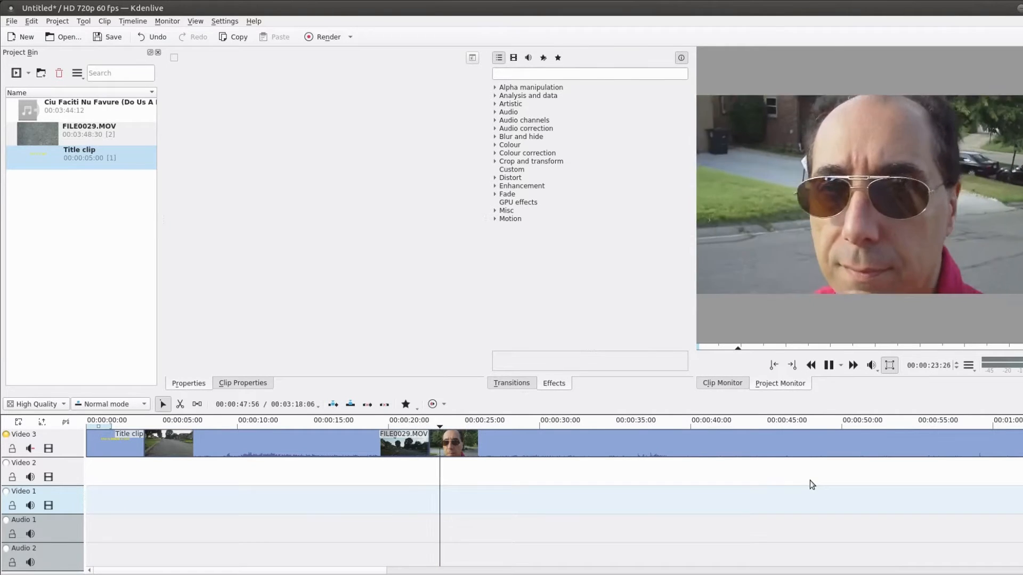
left_click(587, 426)
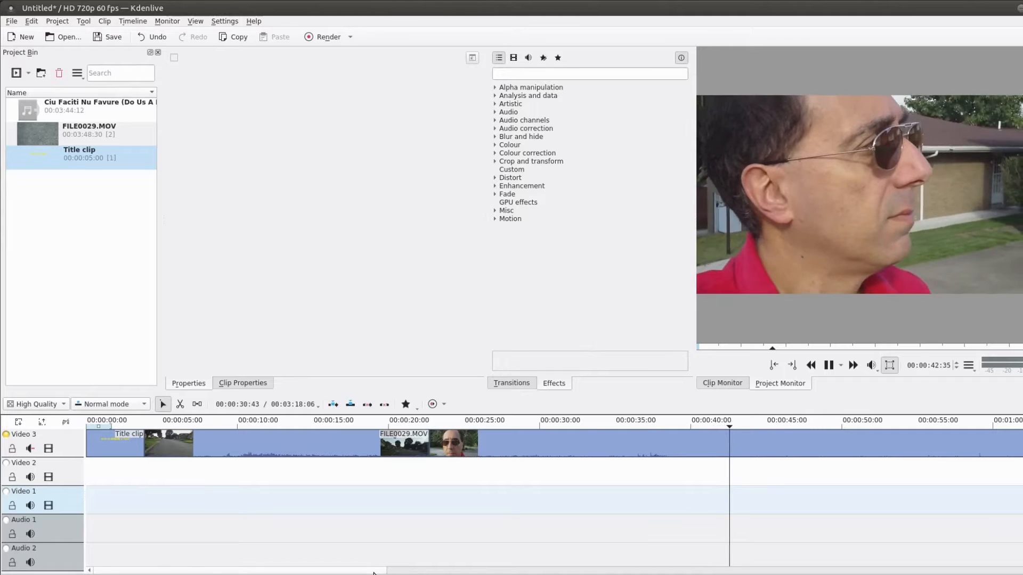
left_click_drag(374, 573, 489, 566)
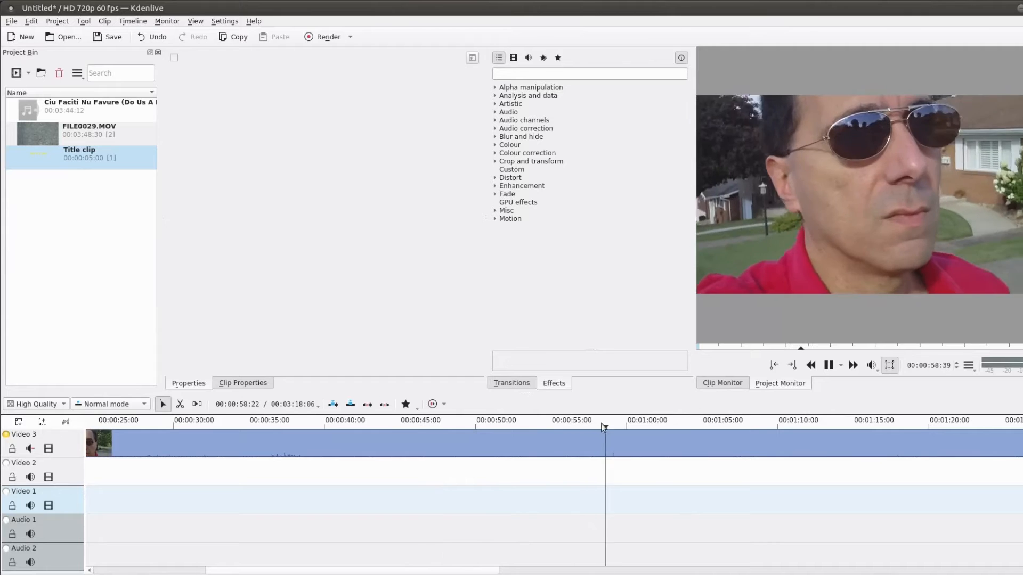
left_click(635, 428)
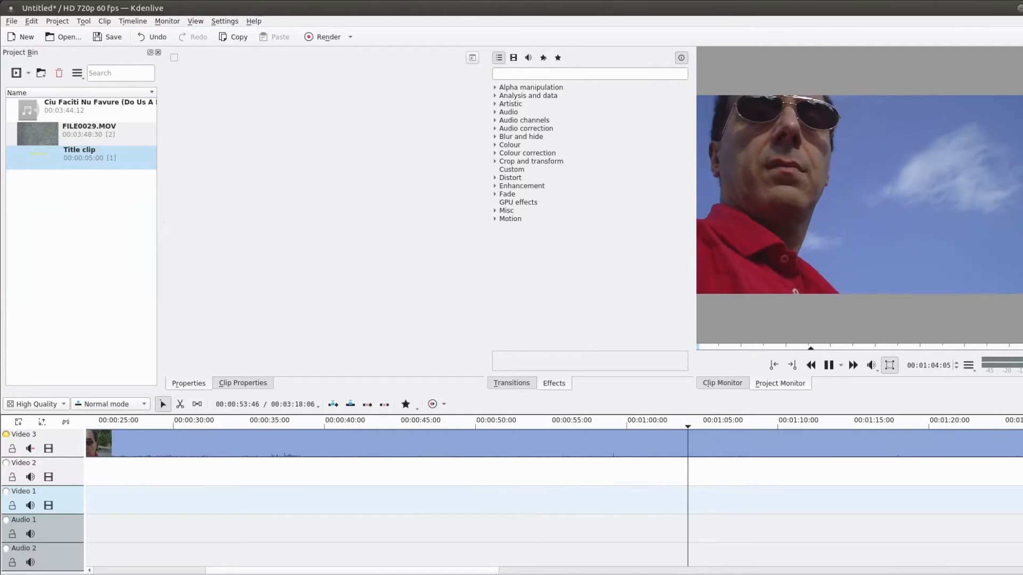
left_click_drag(486, 571, 621, 571)
left_click(643, 426)
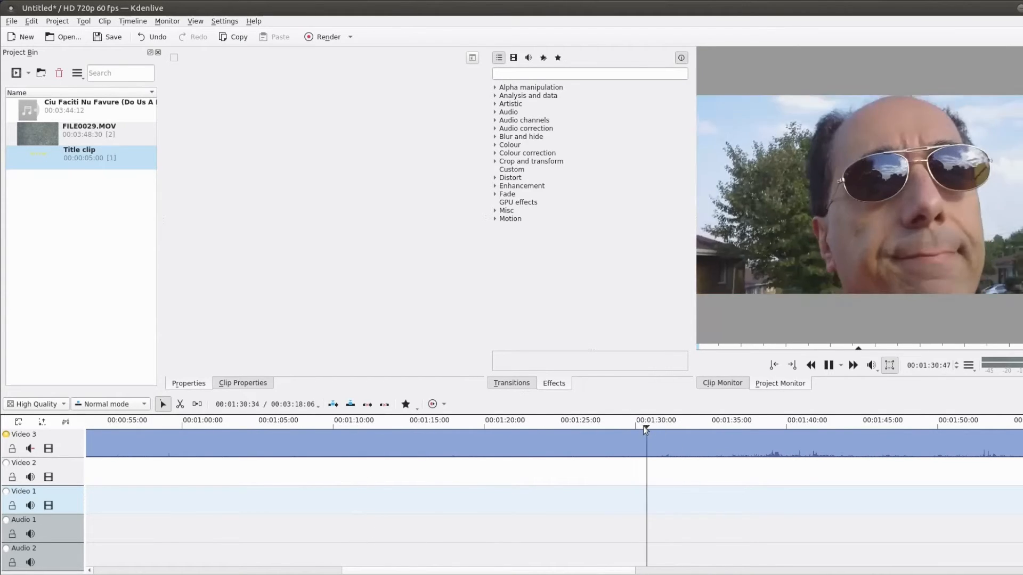
left_click(729, 423)
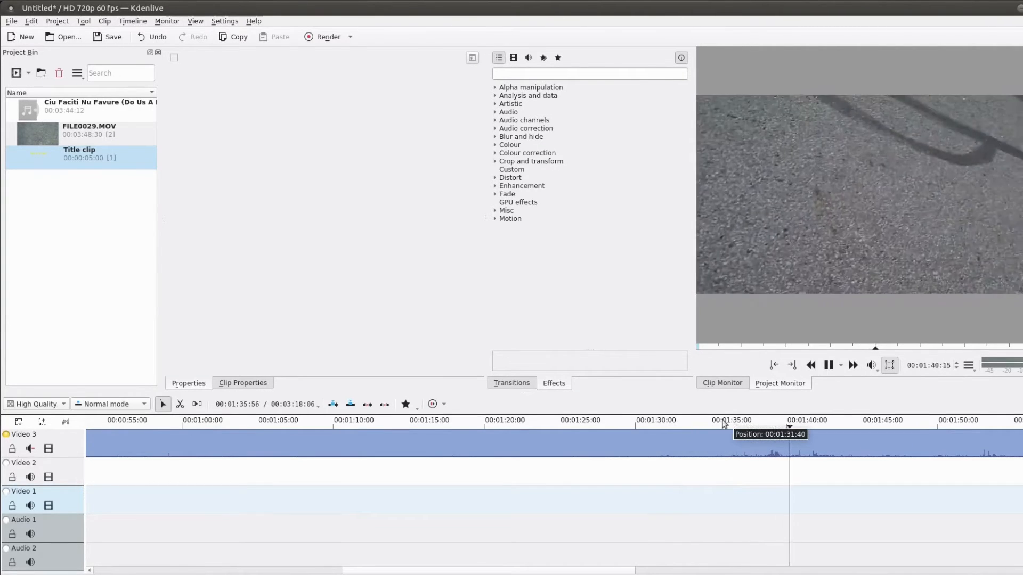
left_click(677, 428)
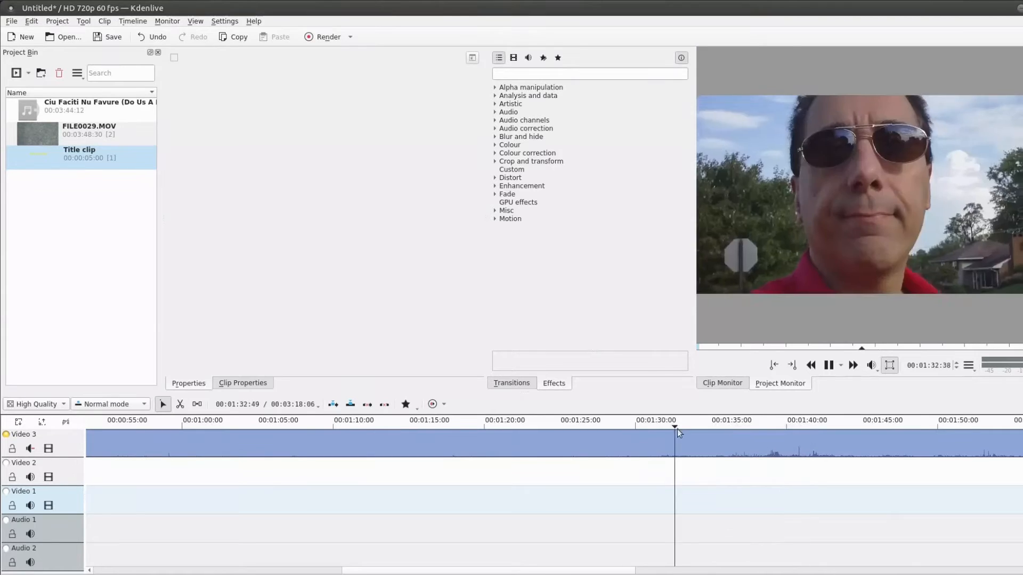
left_click(829, 366)
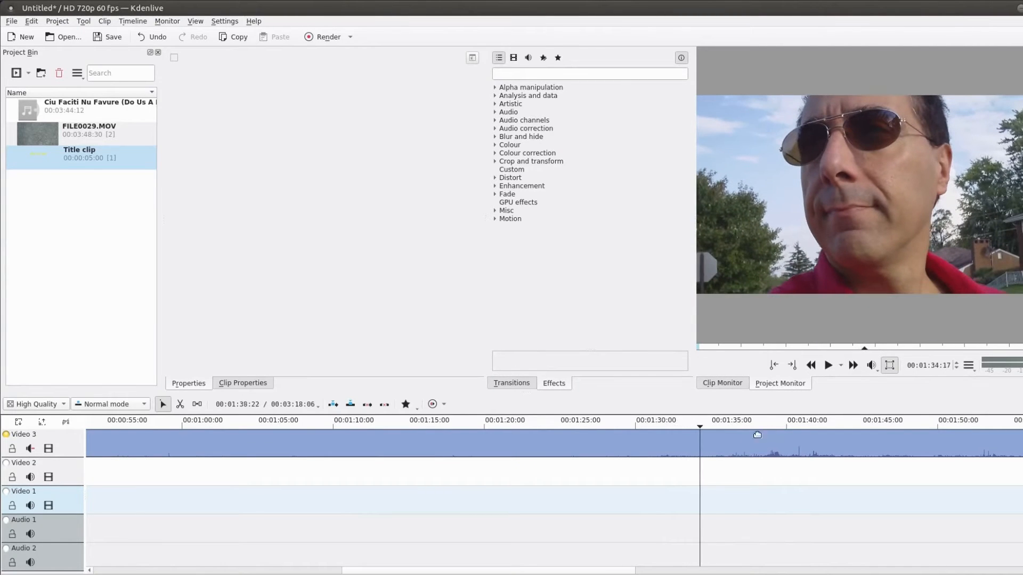
right_click(699, 452)
left_click(751, 370)
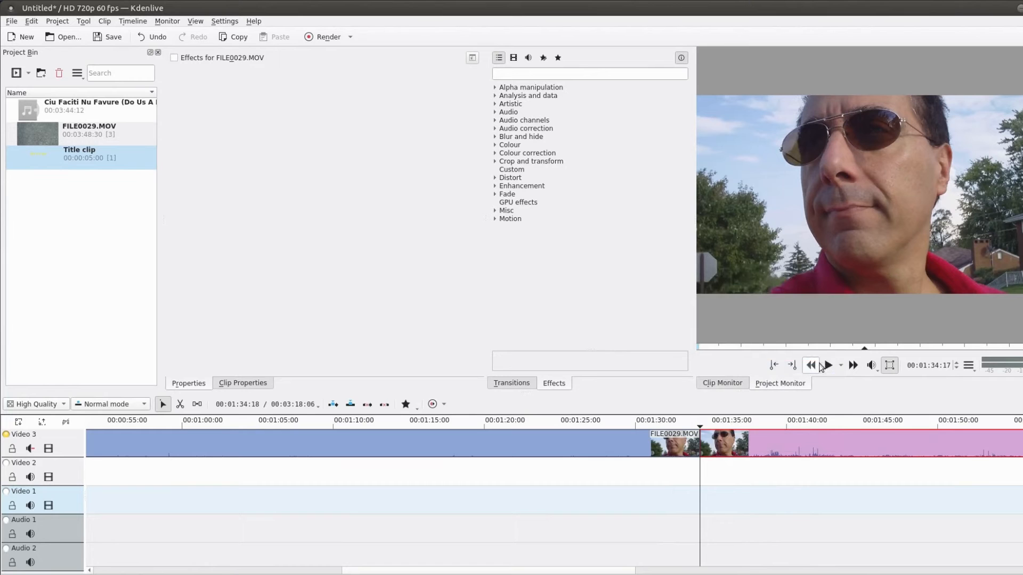
- Play through the following footage to the tree shot and cut FILE0029.MOV at 00:01:46:36
left_click(830, 367)
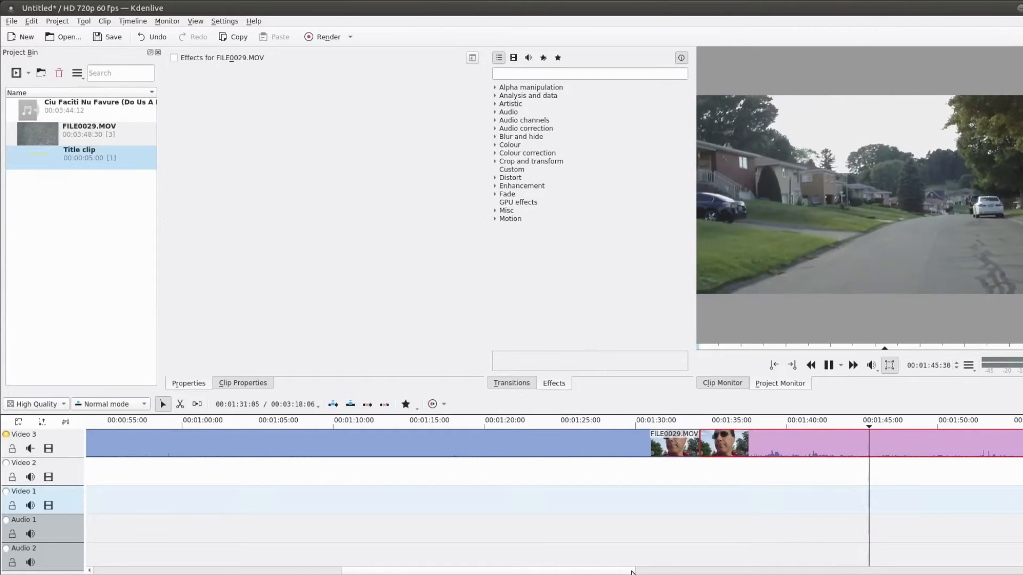
left_click_drag(631, 571, 660, 571)
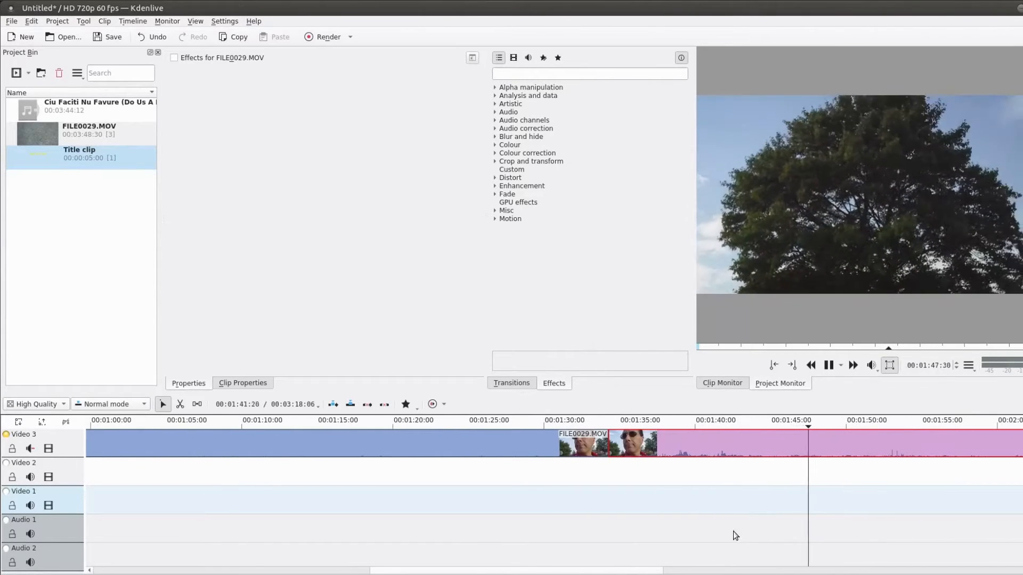
left_click(709, 425)
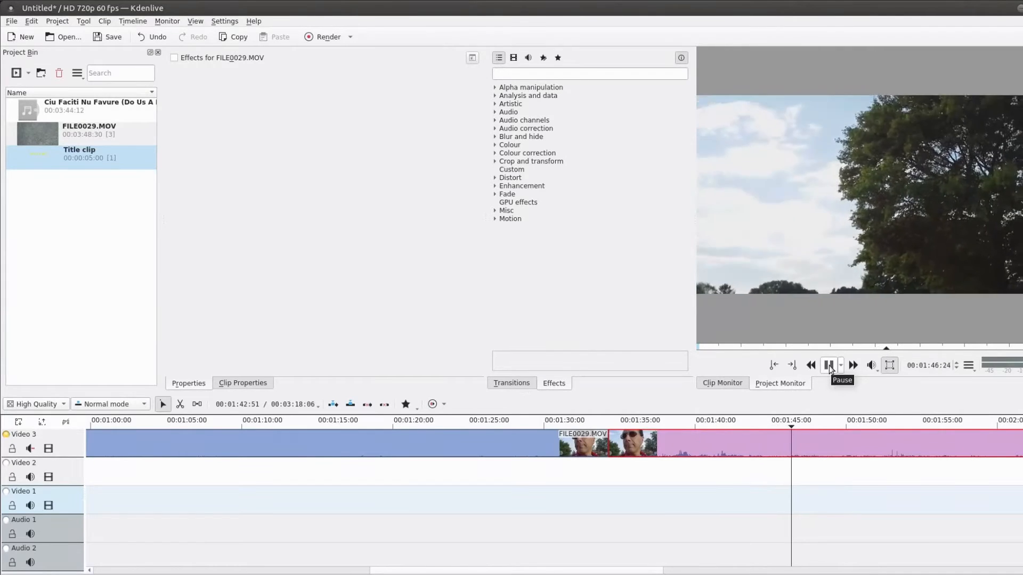
left_click(829, 365)
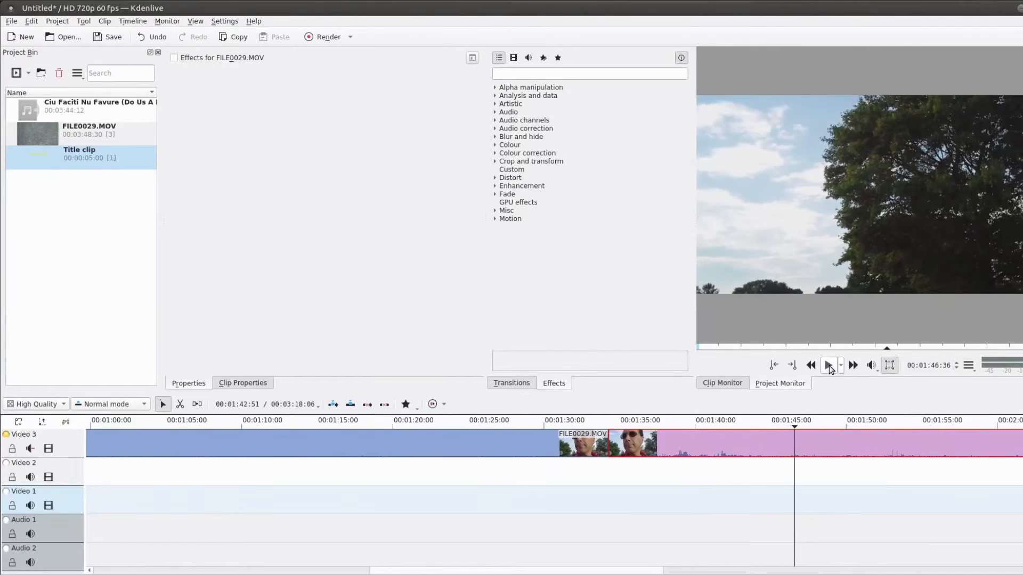
right_click(792, 452)
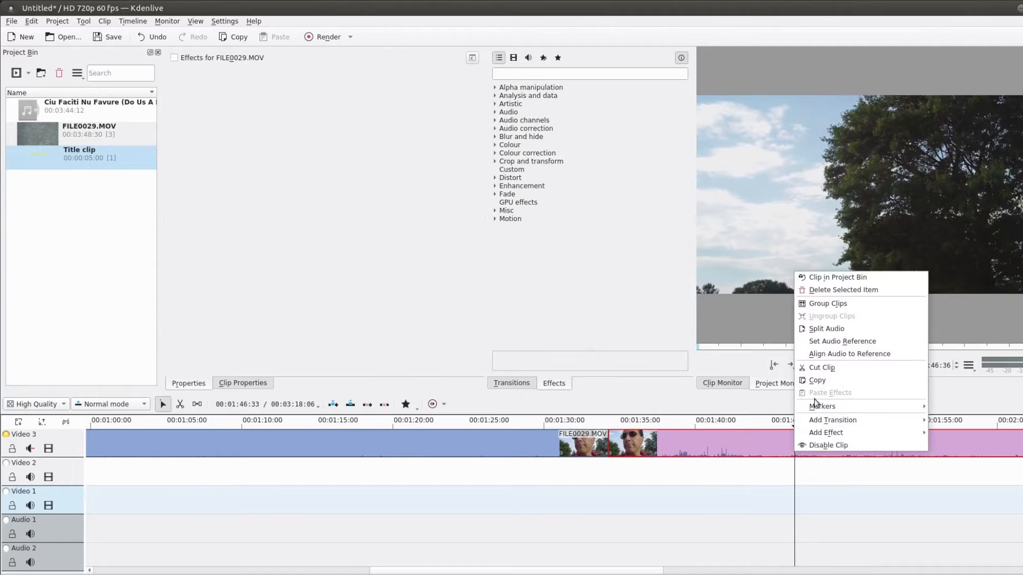
left_click(824, 367)
- Delete the FILE0029.MOV piece between the cuts at 00:01:34:17 and 00:01:46:36 and remove the empty space it leaves
left_click(758, 449)
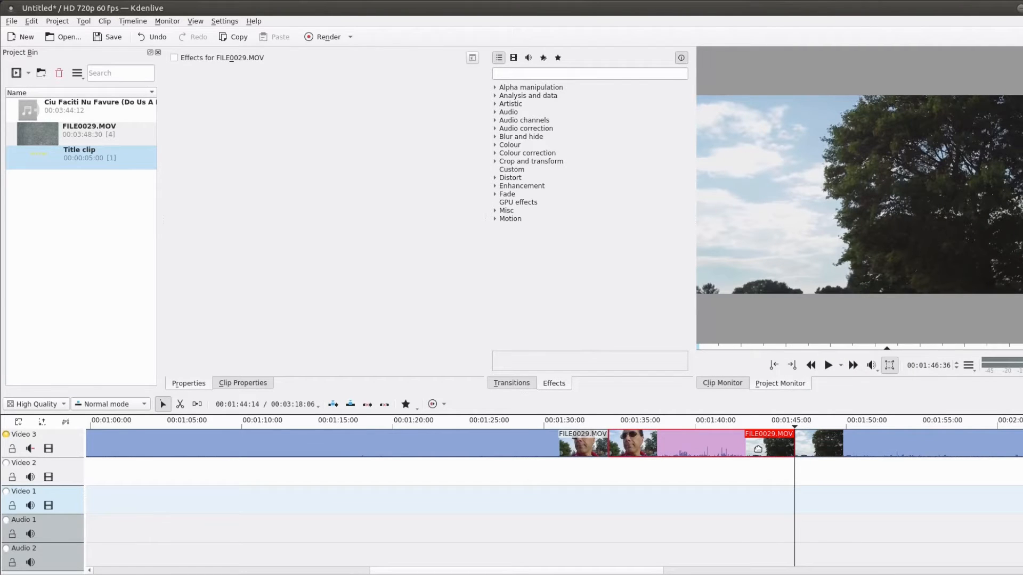
key("Delete")
right_click(758, 448)
left_click(782, 469)
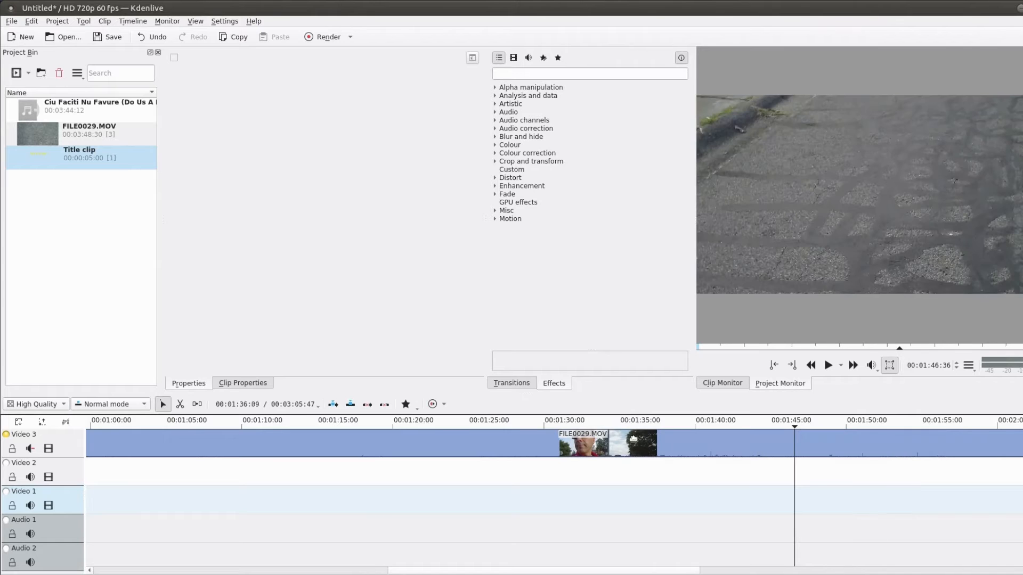
- Review the footage from just before the tree shot and cut FILE0029.MOV where the road appears, at 00:01:45:57
left_click(593, 427)
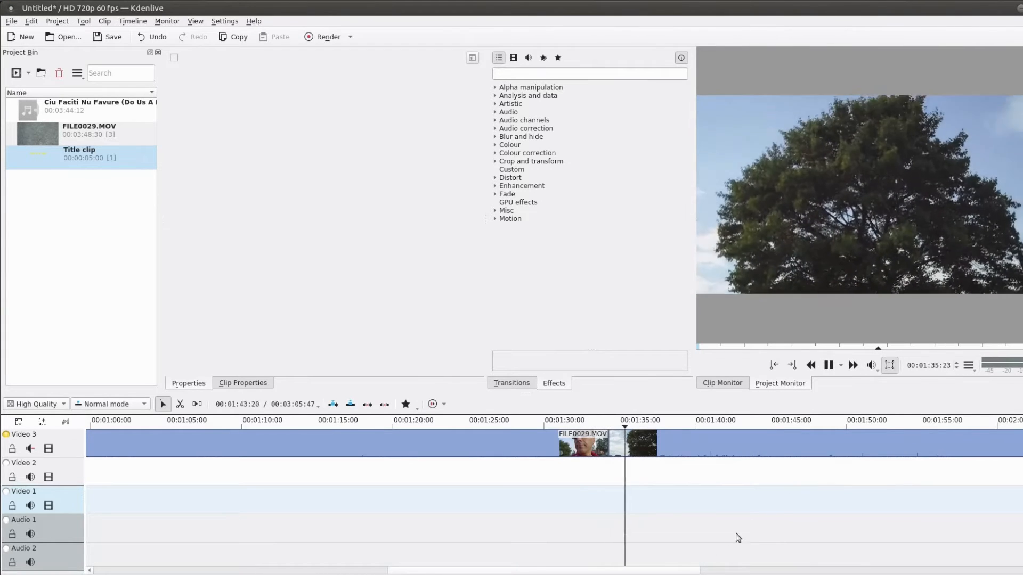
left_click_drag(693, 571, 776, 569)
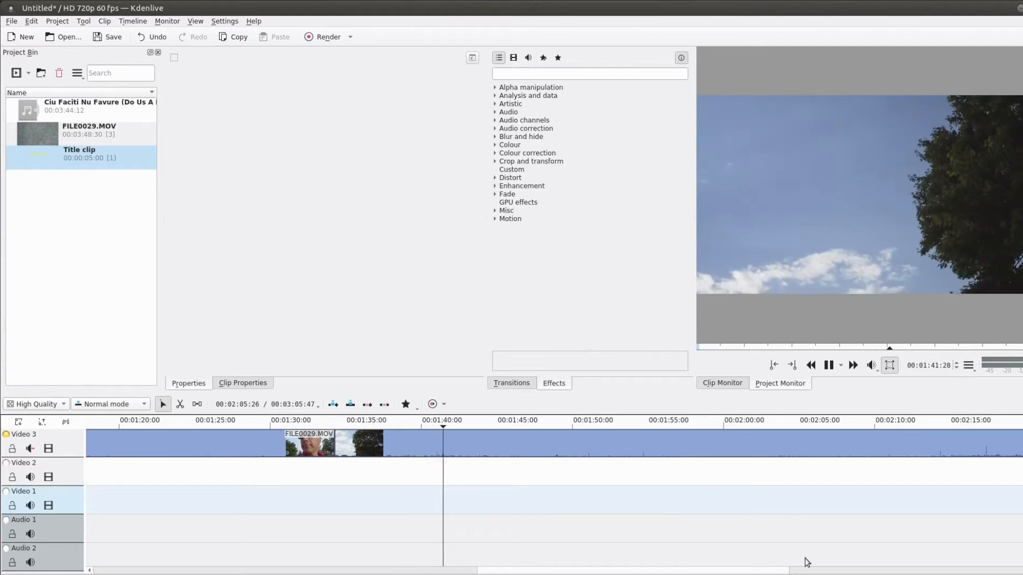
left_click_drag(783, 570, 814, 573)
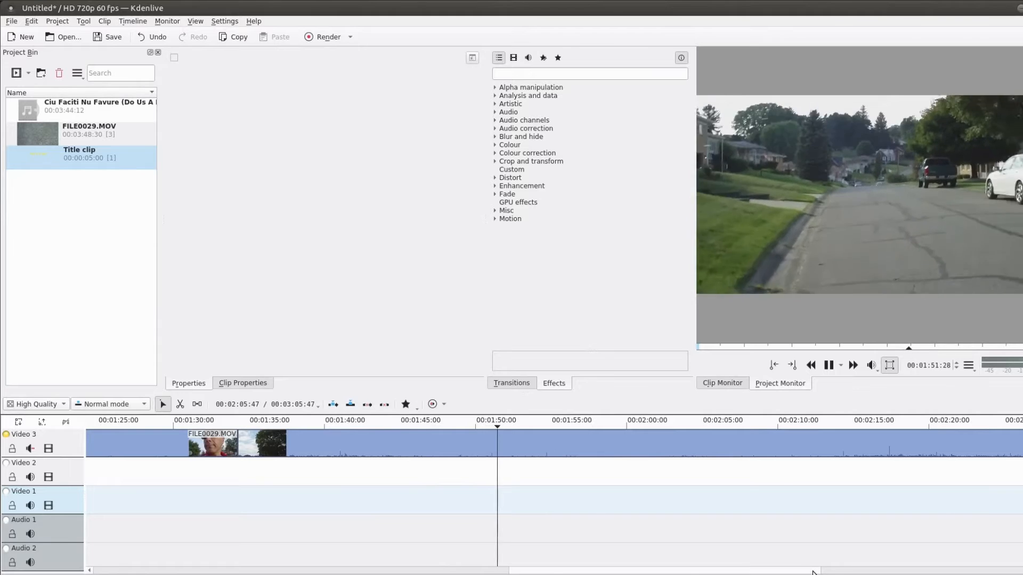
left_click(372, 426)
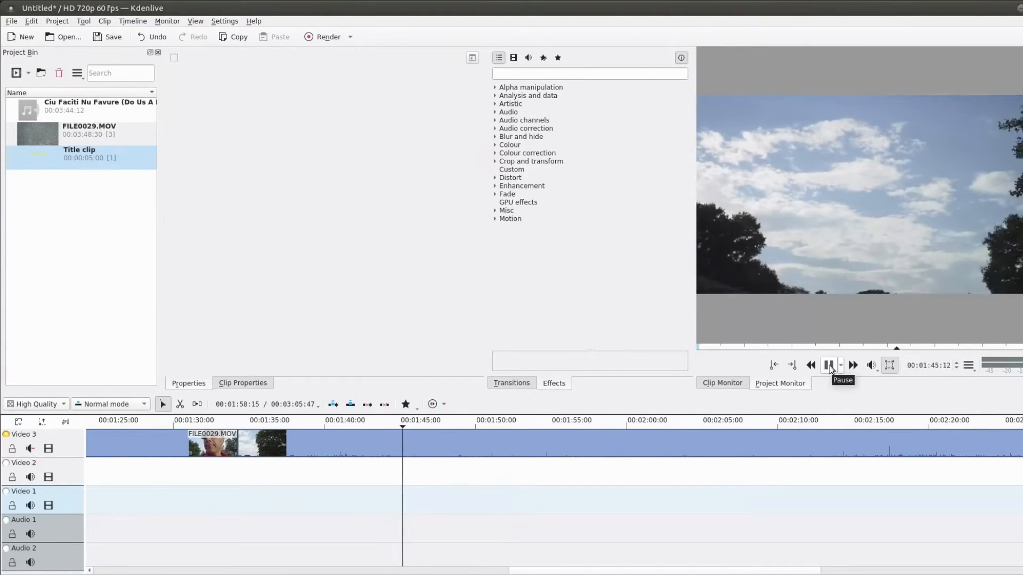
left_click(829, 366)
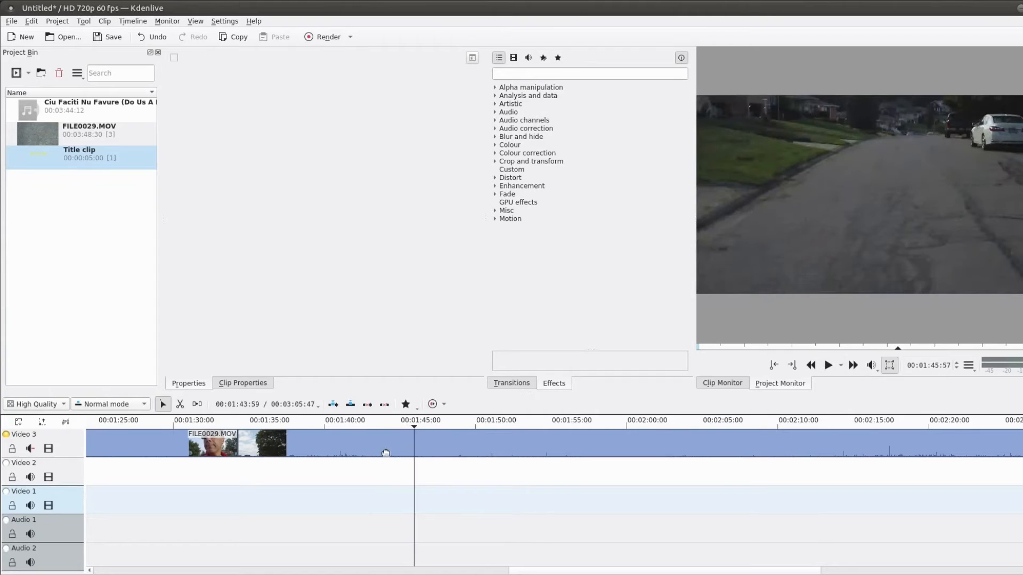
right_click(412, 451)
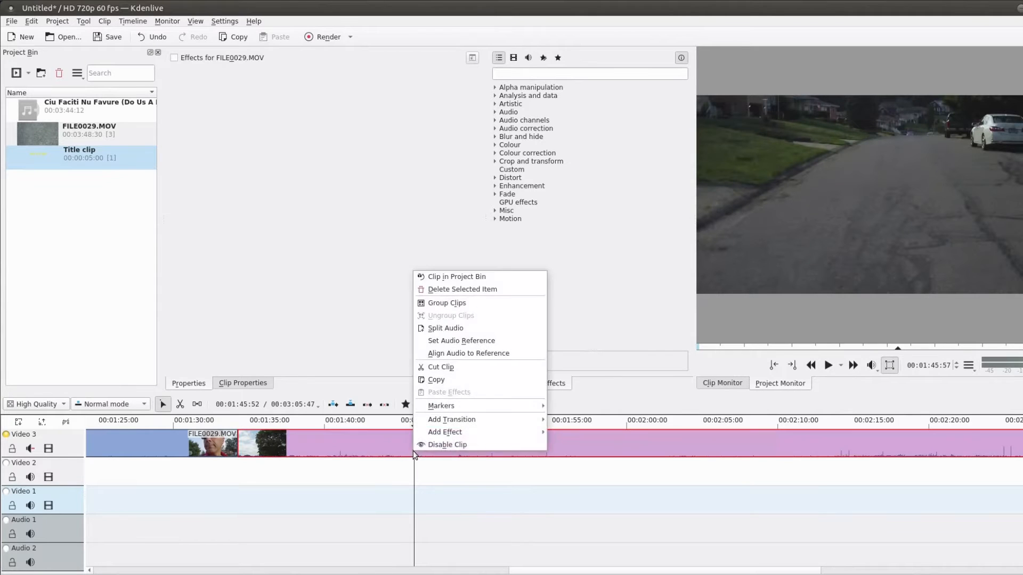
left_click(445, 367)
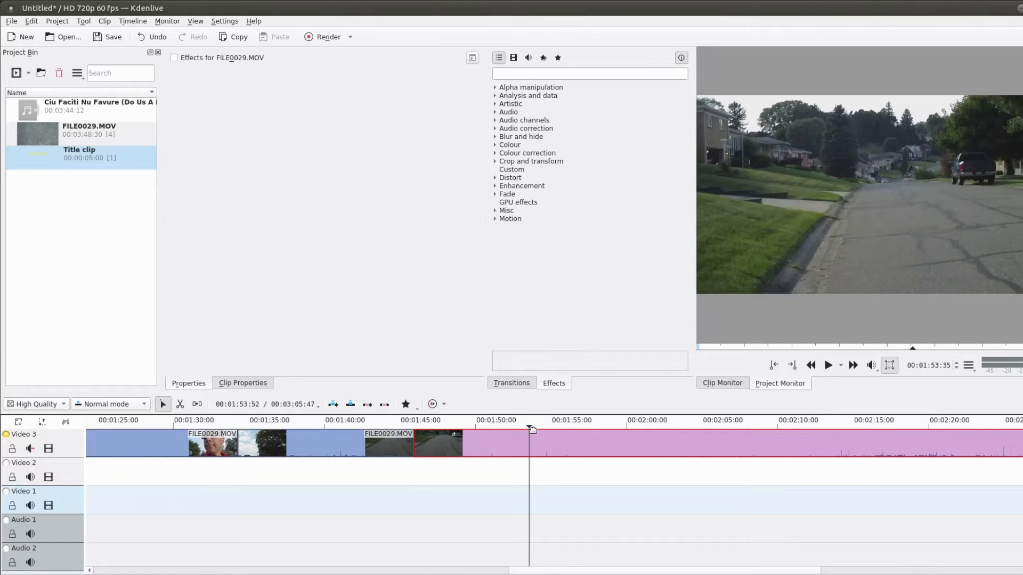
- Cut out the FILE0029.MOV section on Video 3 from 00:01:45:57 to 00:01:53:35 and remove the empty space it leaves
right_click(528, 451)
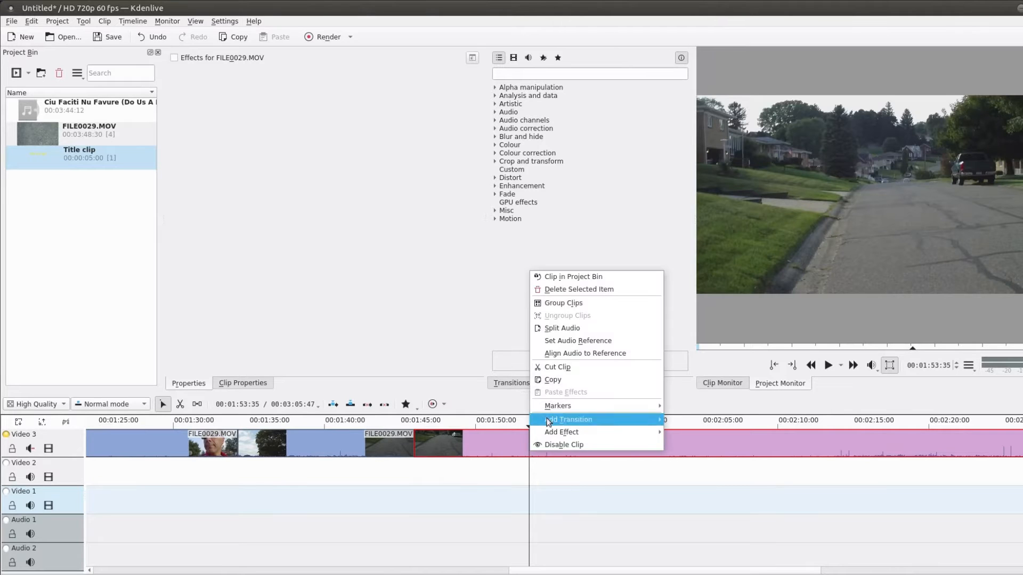
left_click(562, 366)
left_click(513, 449)
key("Delete")
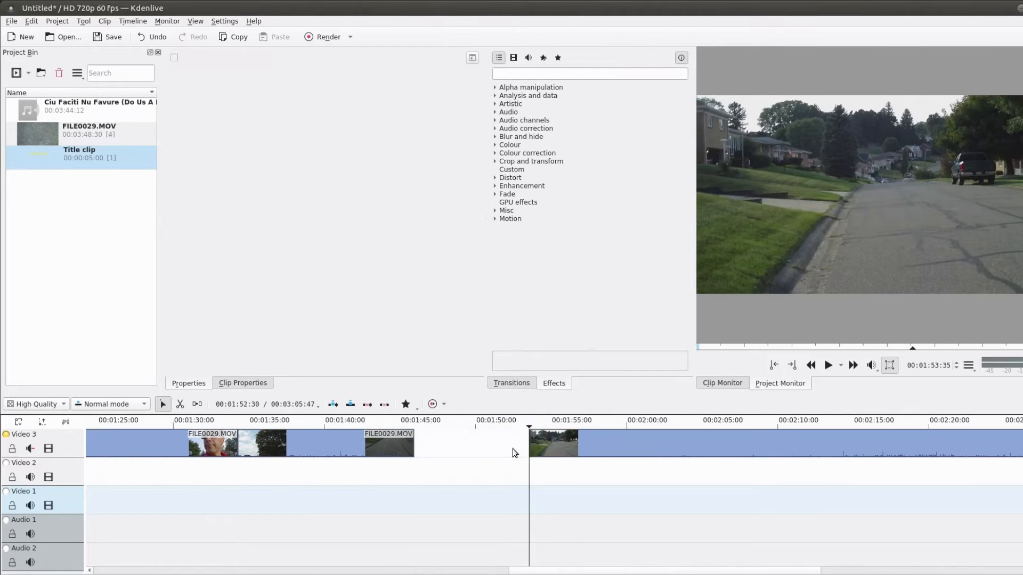
right_click(513, 449)
left_click(552, 467)
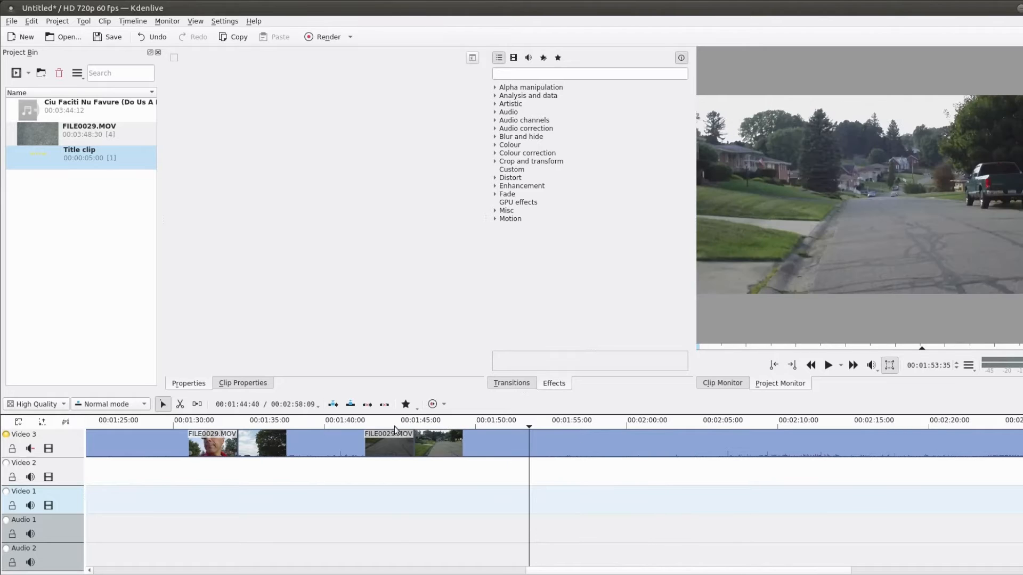
- Review the footage from just before the new join onward and cut FILE0029.MOV on Video 3 at 00:02:02:03
left_click(395, 427)
left_click(830, 367)
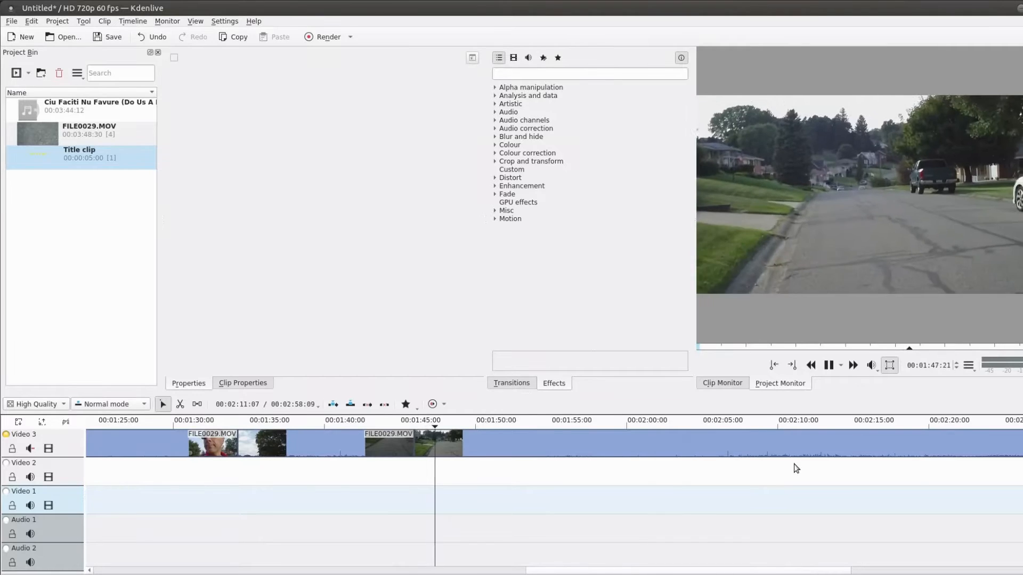
left_click_drag(567, 573, 643, 574)
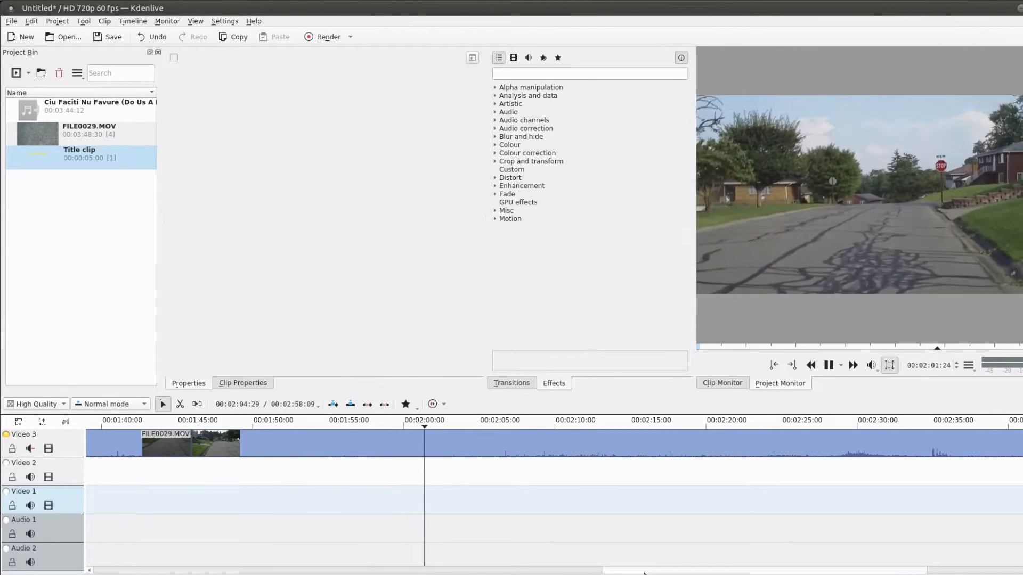
left_click(500, 424)
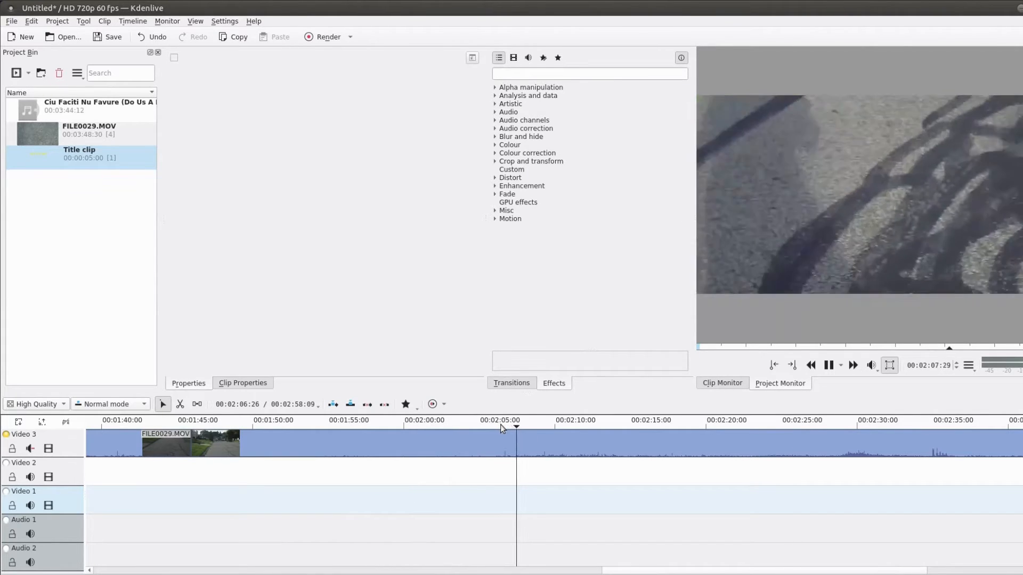
left_click(457, 419)
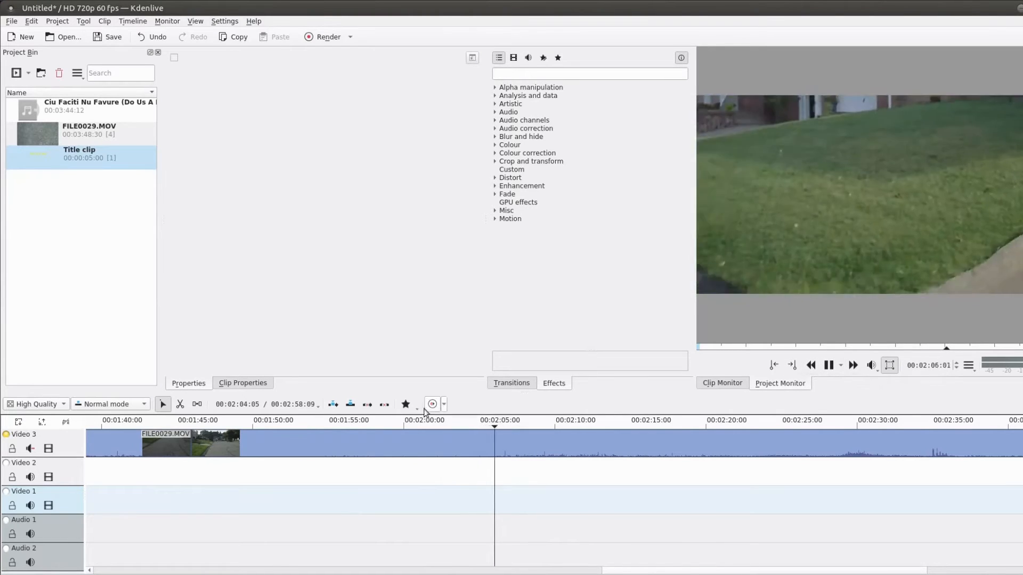
left_click(417, 424)
key("space")
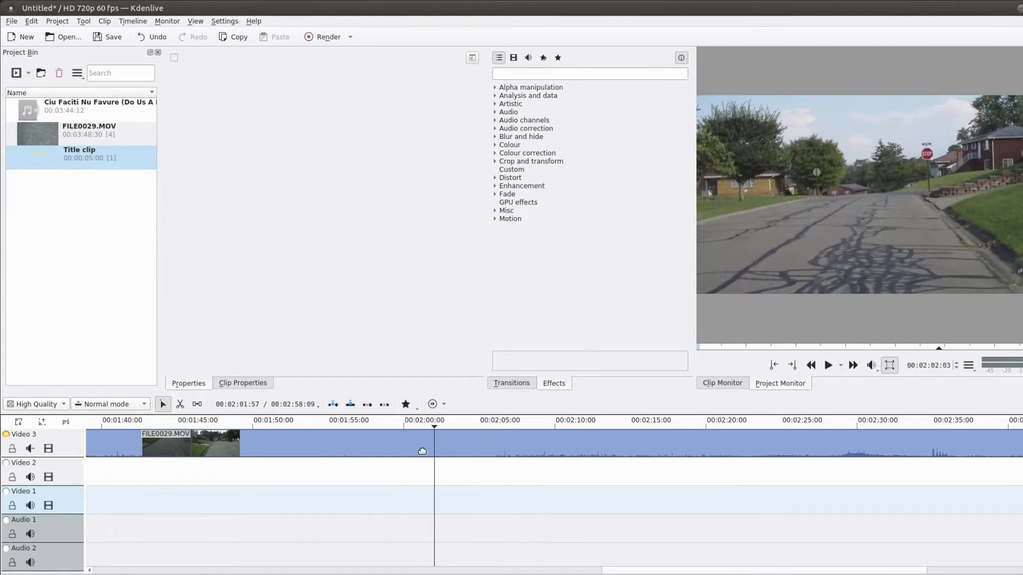
right_click(433, 452)
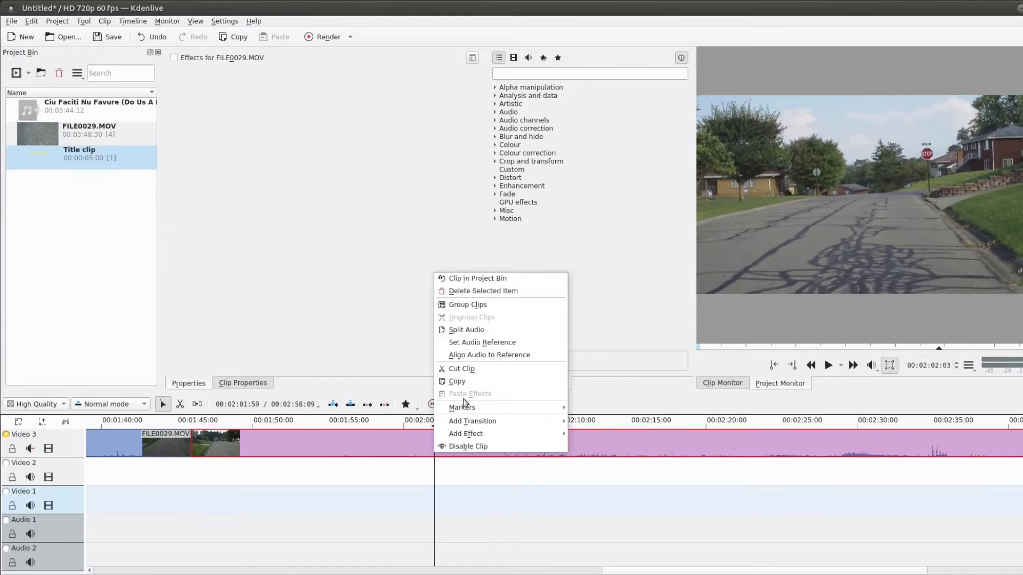
left_click(475, 369)
- Skim ahead past the close-up road footage and cut FILE0029.MOV at the sky shot, at 00:02:18:31
left_click(539, 424)
left_click_drag(541, 424, 643, 425)
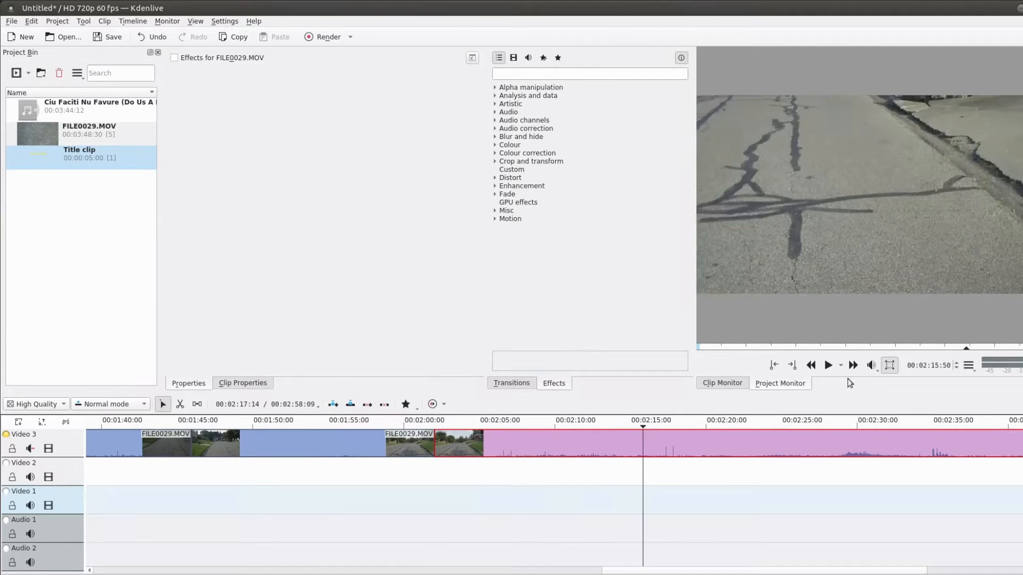
left_click(829, 366)
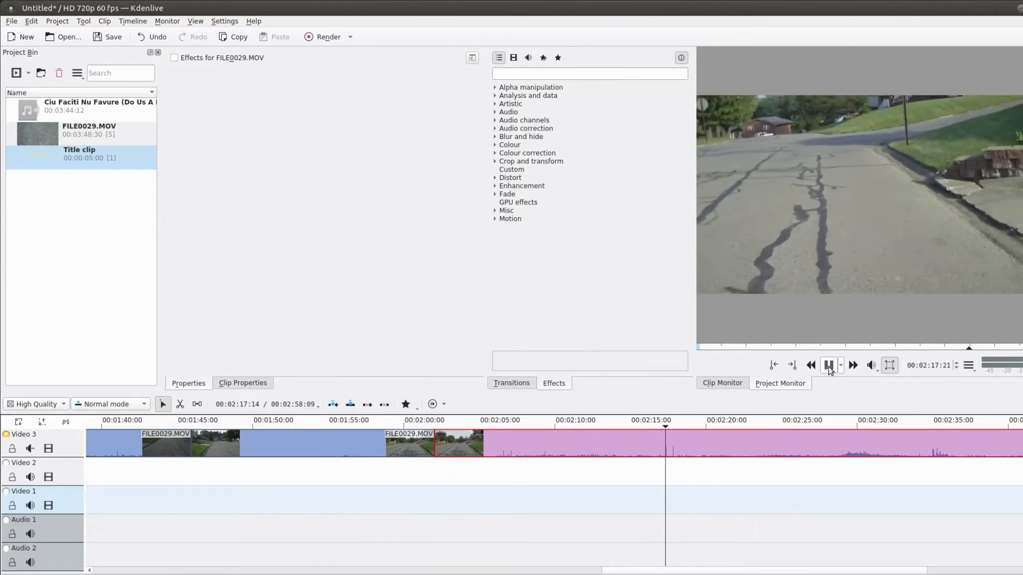
left_click(829, 367)
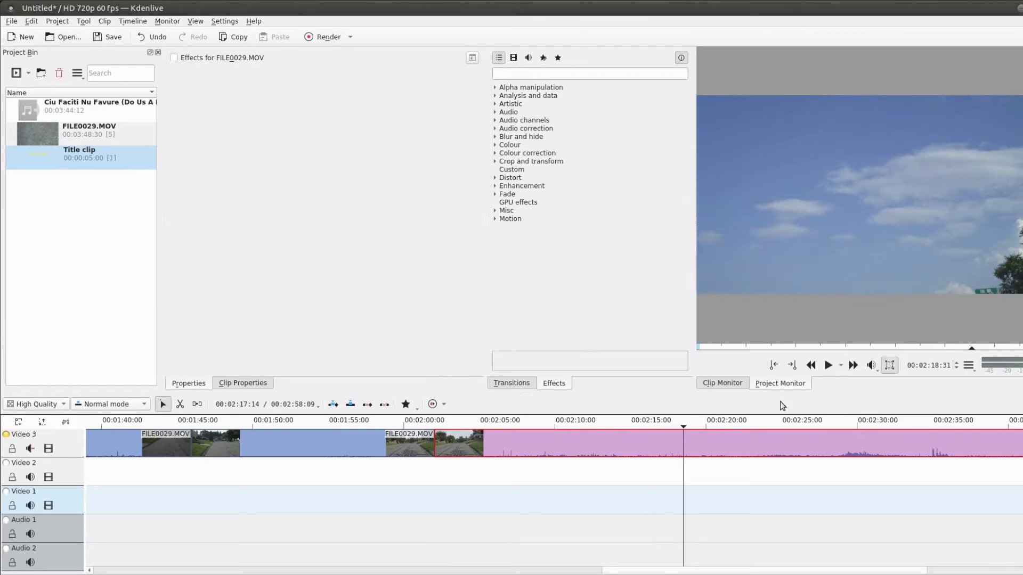
right_click(683, 453)
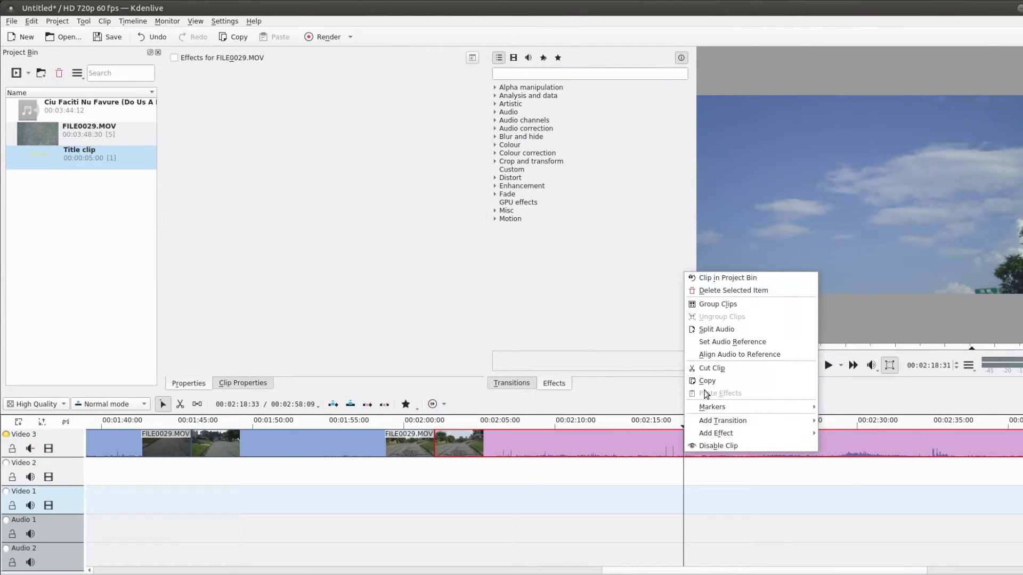
left_click(717, 367)
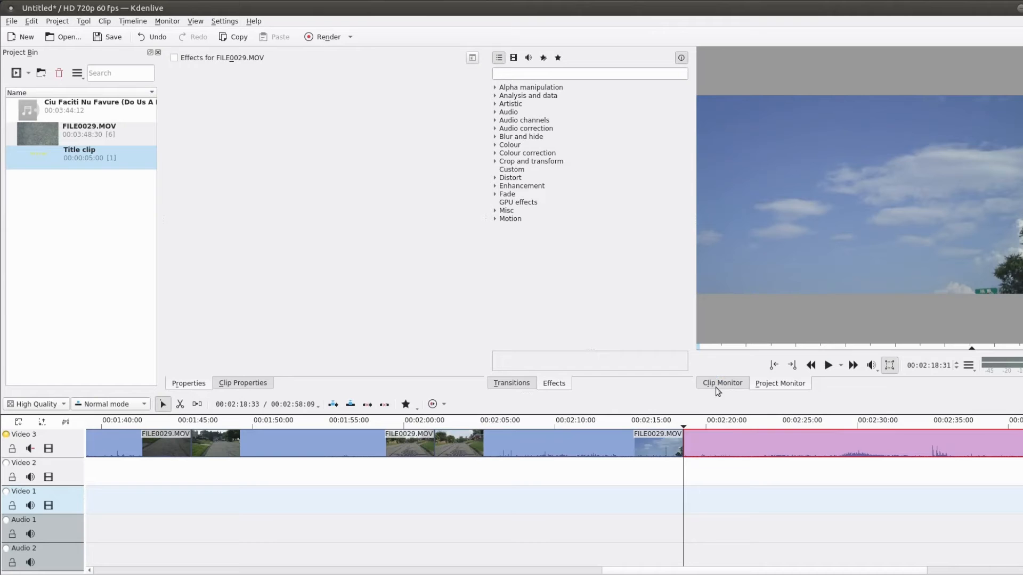
- Delete the FILE0029.MOV piece between the cuts at 00:02:02:03 and 00:02:18:31 and remove the empty space it leaves
left_click(656, 453)
key("Delete")
right_click(656, 452)
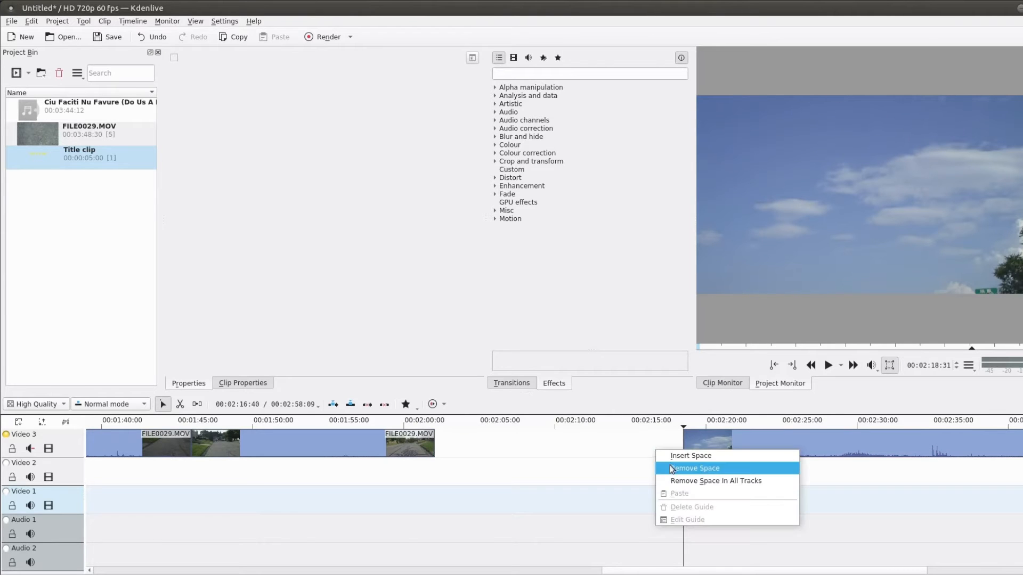
left_click(695, 469)
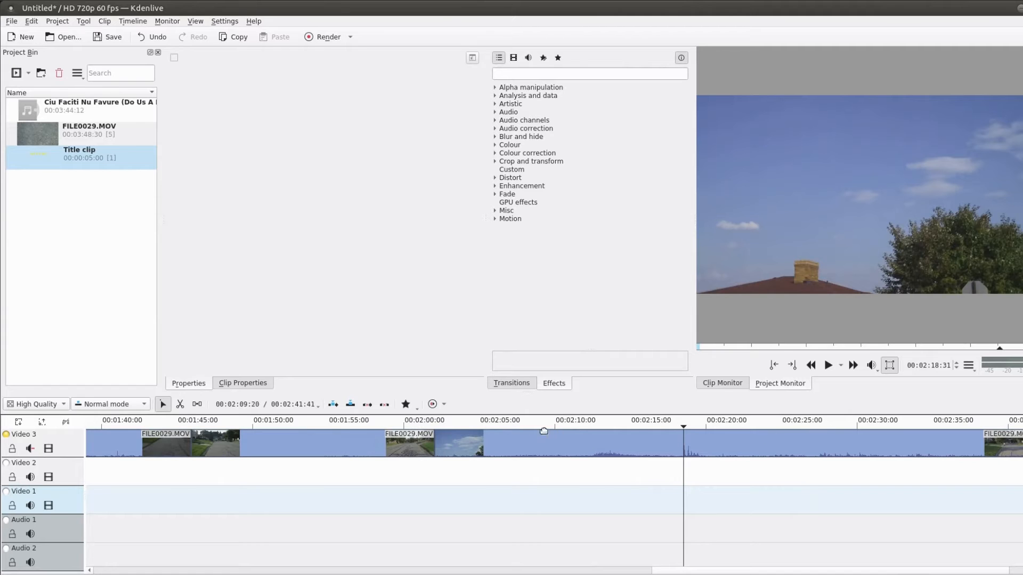
- Play through the remaining footage on Video 3 from just before the new join to look for a suitable end point
left_click(524, 427)
left_click(420, 424)
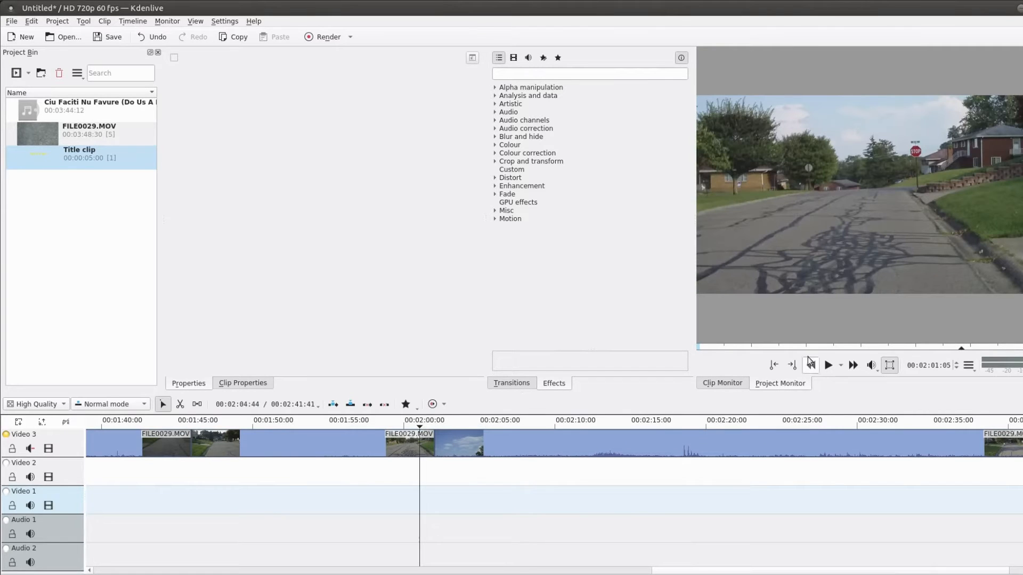
left_click(826, 365)
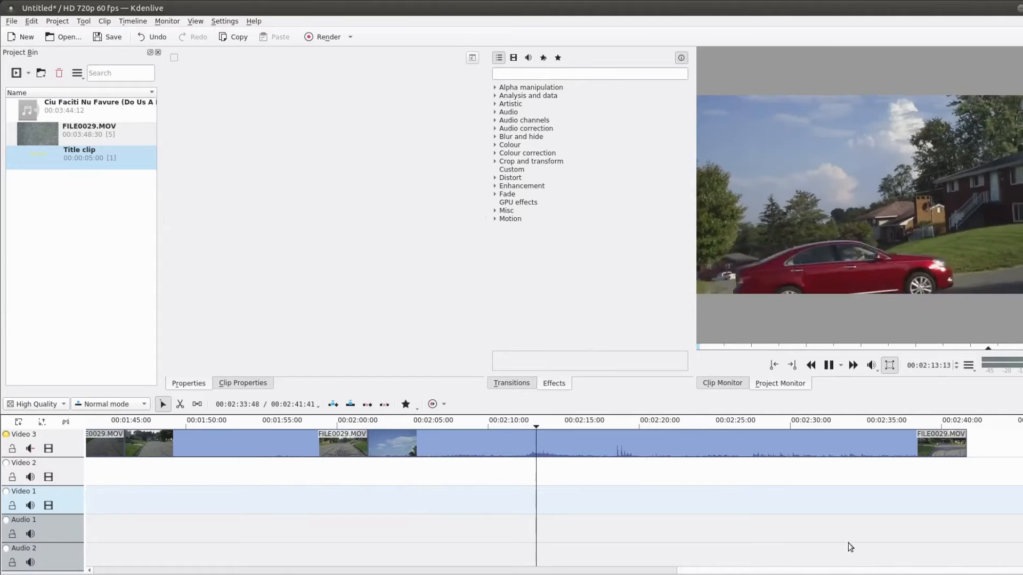
left_click(828, 365)
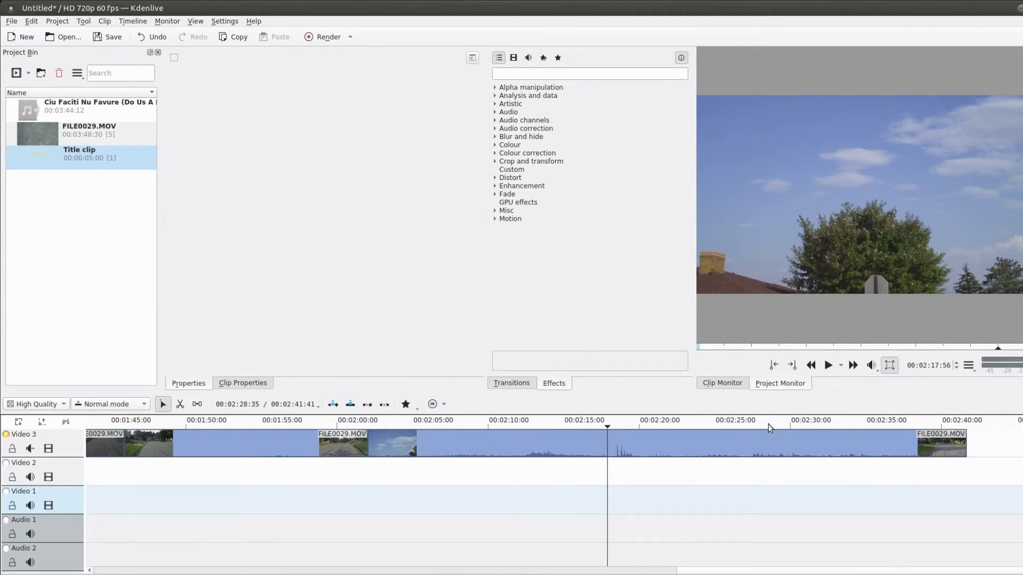
left_click(768, 424)
left_click(829, 365)
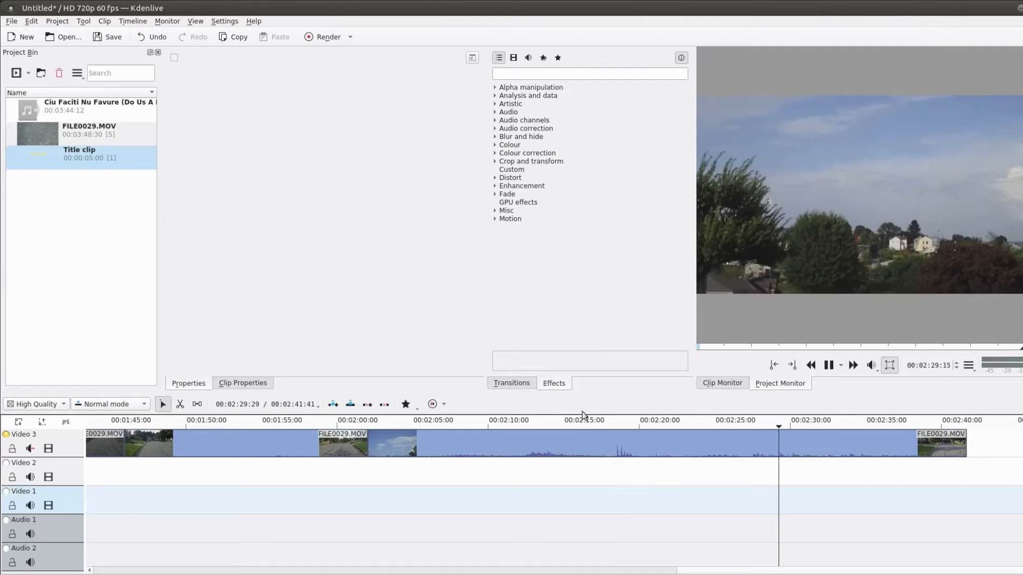
left_click(558, 424)
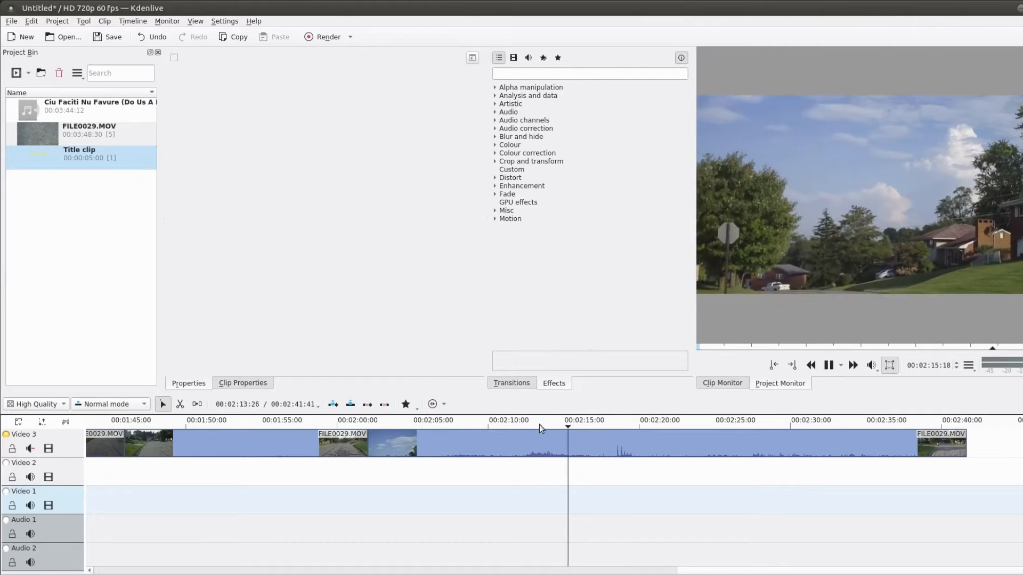
left_click(835, 371)
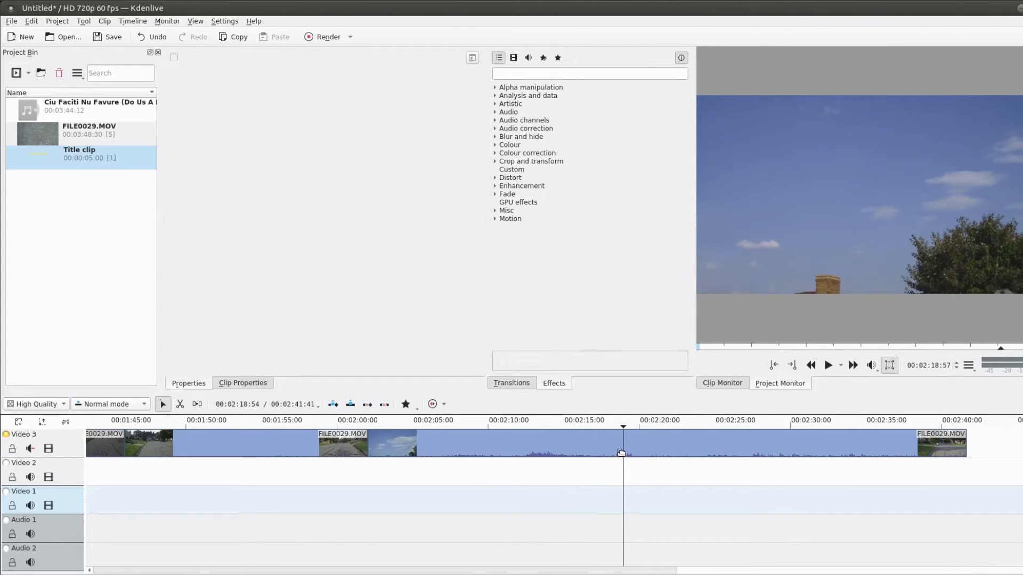
- Cut FILE0029.MOV on Video 3 at 00:02:12:24 and delete all footage after the cut
left_click(498, 427)
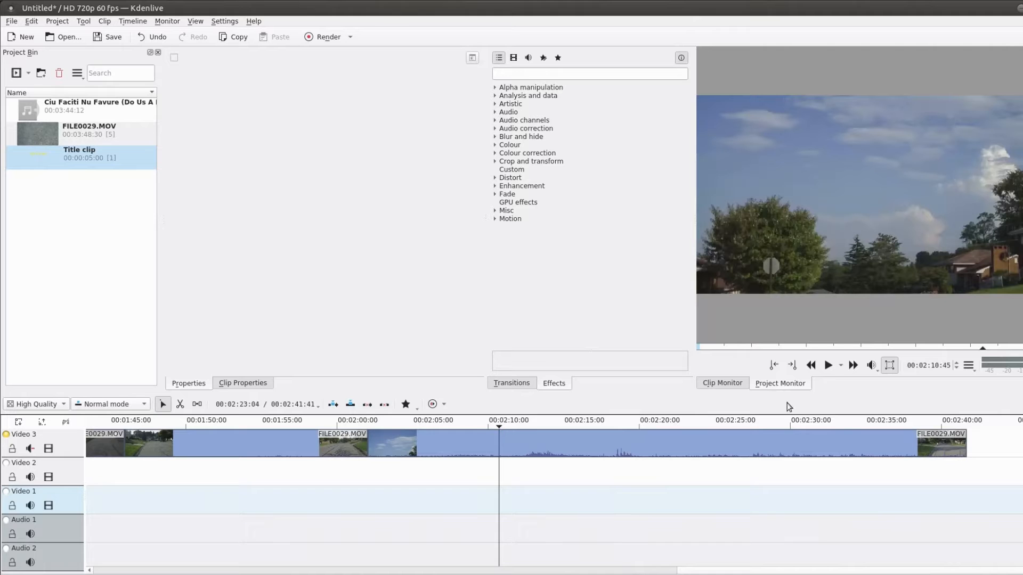
left_click(829, 372)
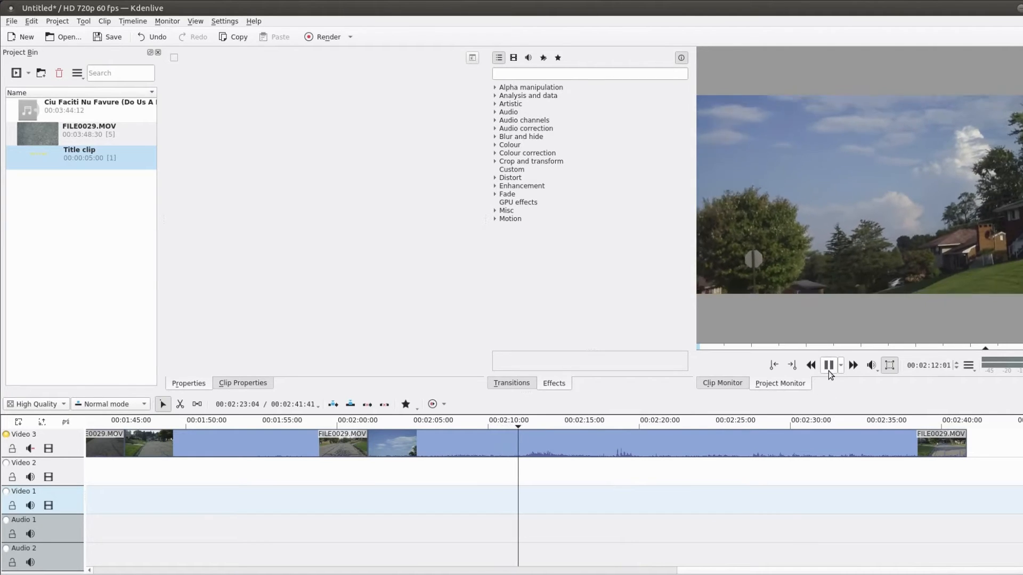
right_click(522, 452)
left_click(574, 366)
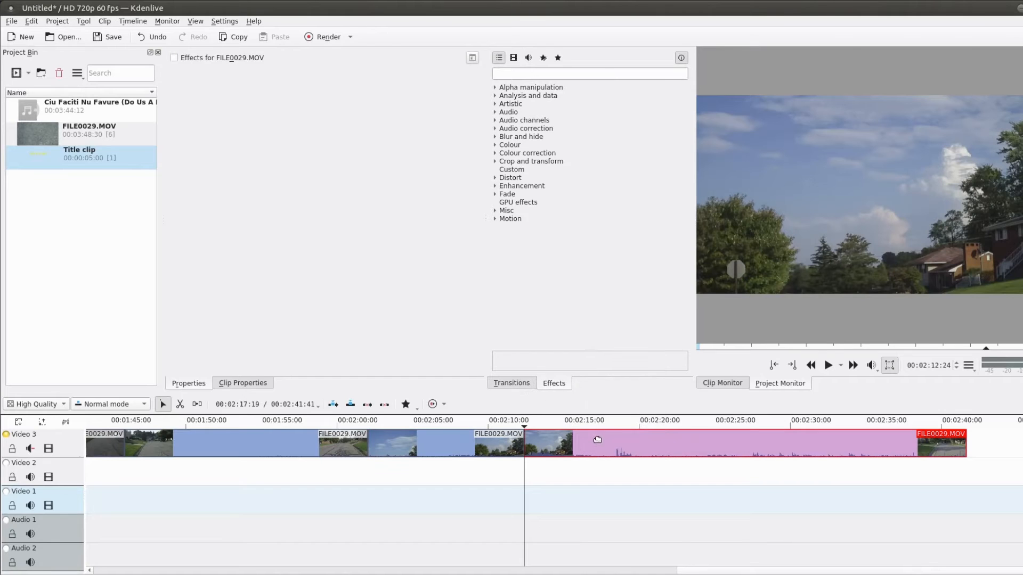
left_click_drag(597, 439, 640, 443)
key("Delete")
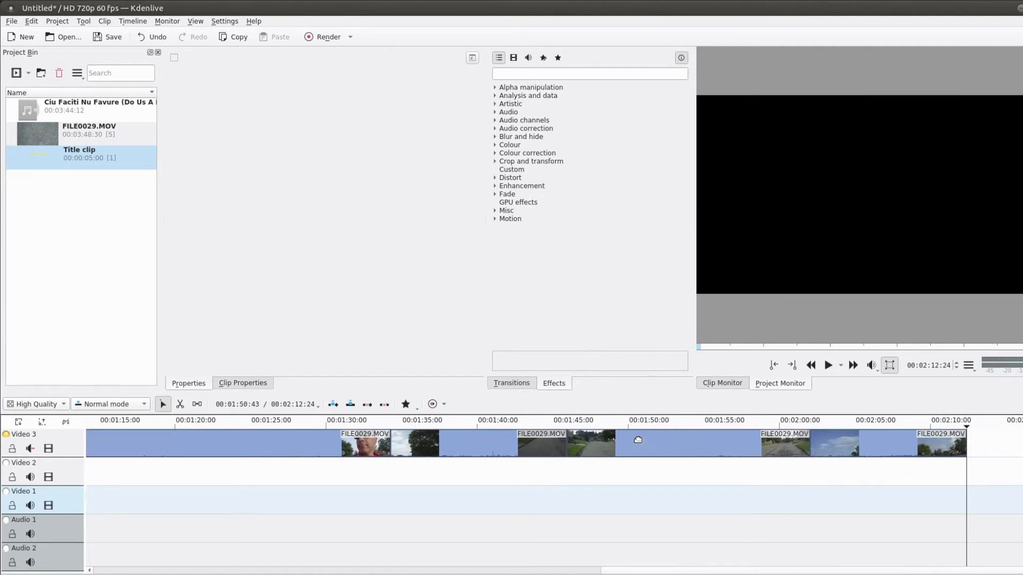
- Add a Fade to Black effect to the last FILE0029.MOV piece on Video 3
left_click(943, 446)
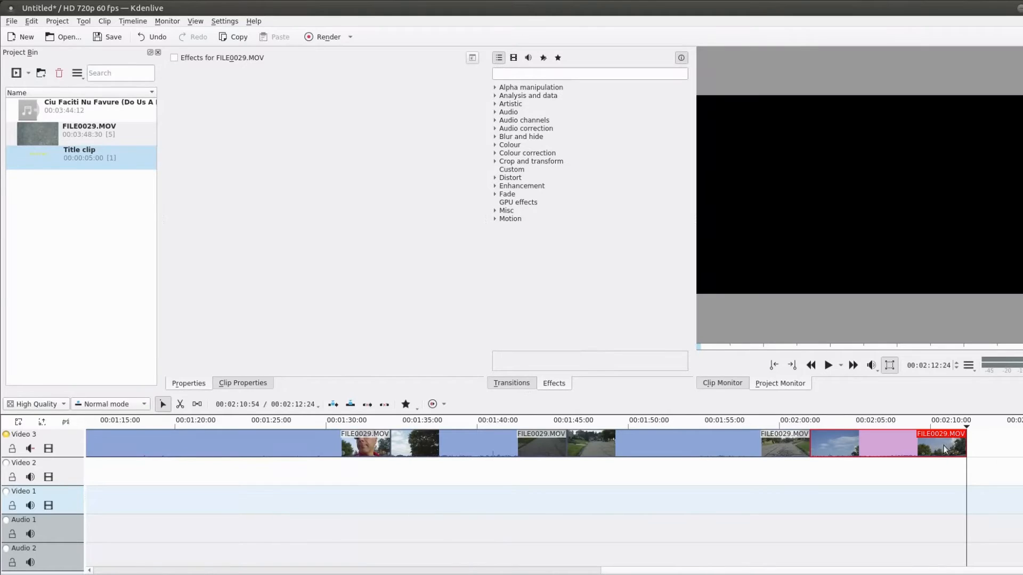
right_click(944, 448)
mouse_move(953, 427)
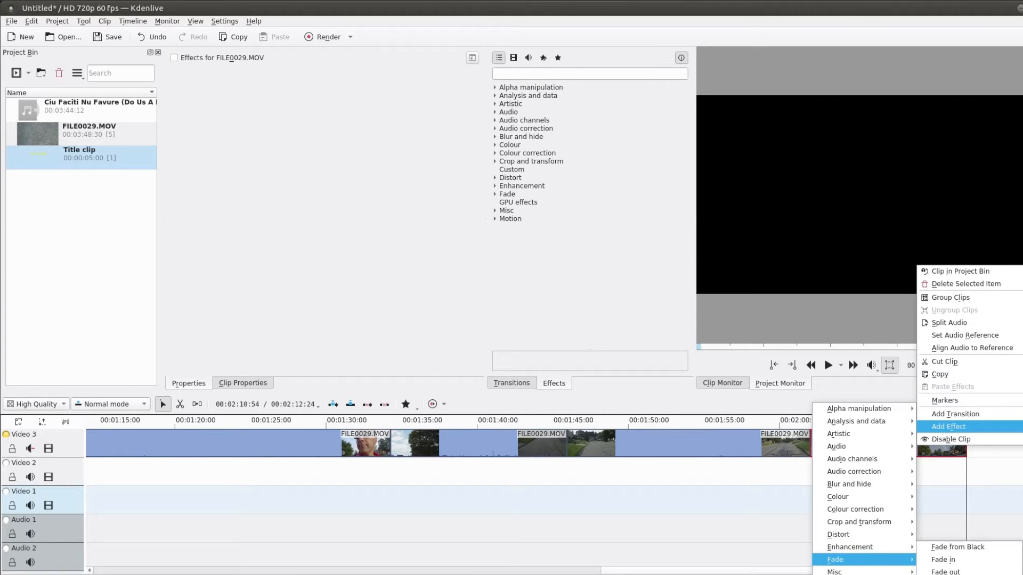
left_click(946, 574)
- Add a Fade out effect to the last FILE0029.MOV piece on Video 3 and play back the ending
right_click(941, 449)
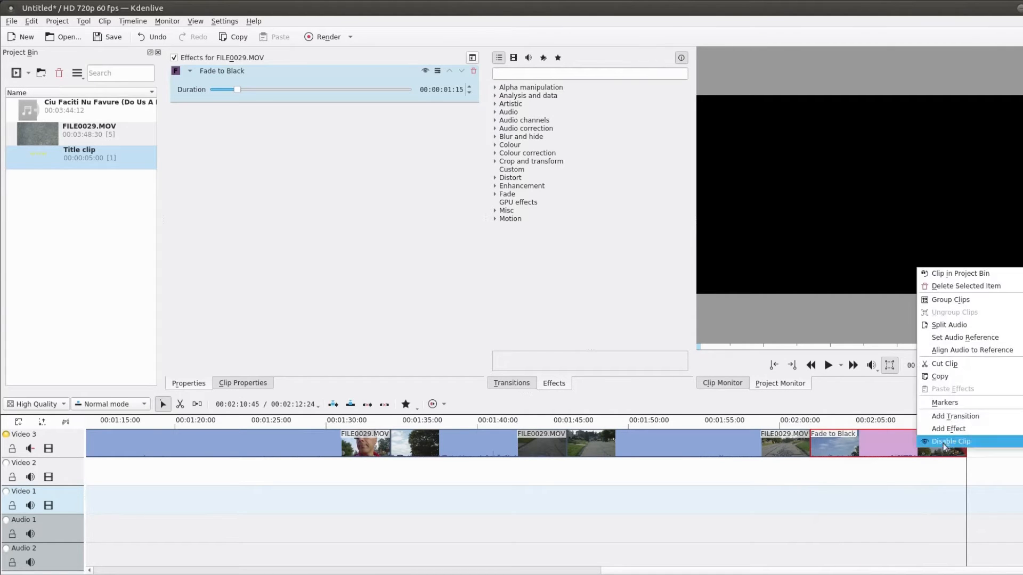
mouse_move(948, 430)
mouse_move(868, 558)
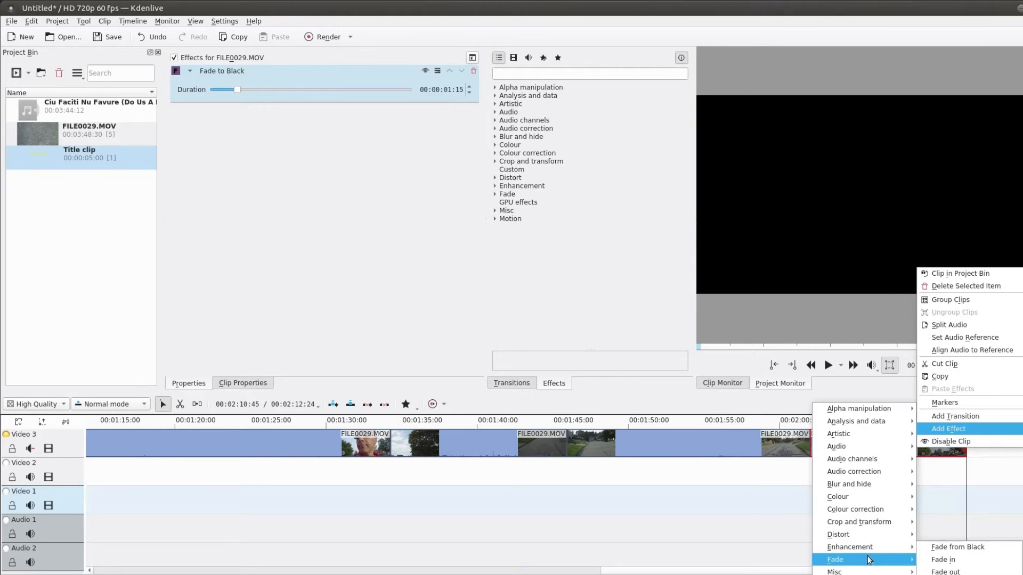
left_click(934, 571)
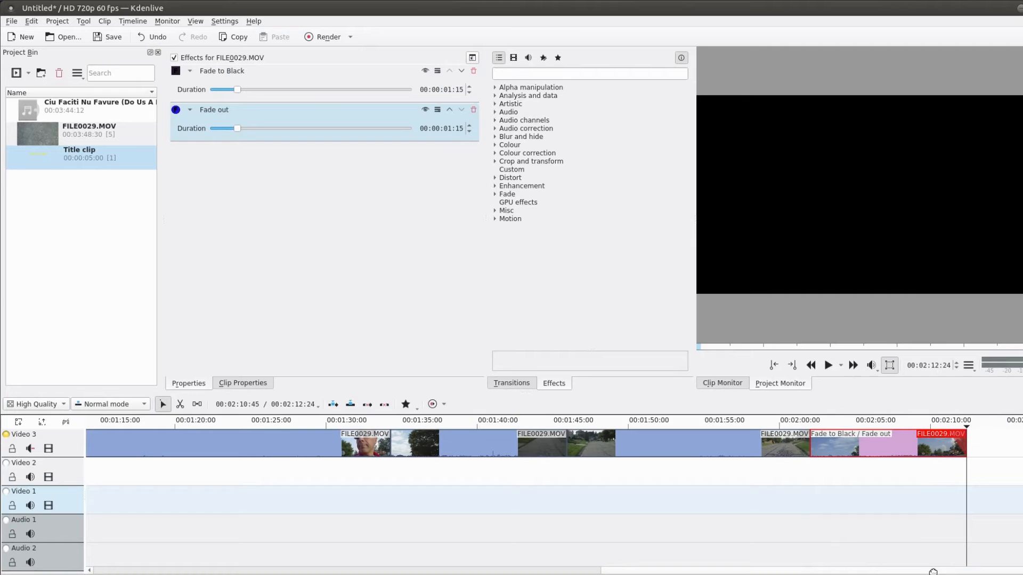
left_click(939, 422)
left_click(828, 366)
- Create a new title clip in the project bin and enter "music -" as its first text line
left_click(48, 214)
right_click(48, 214)
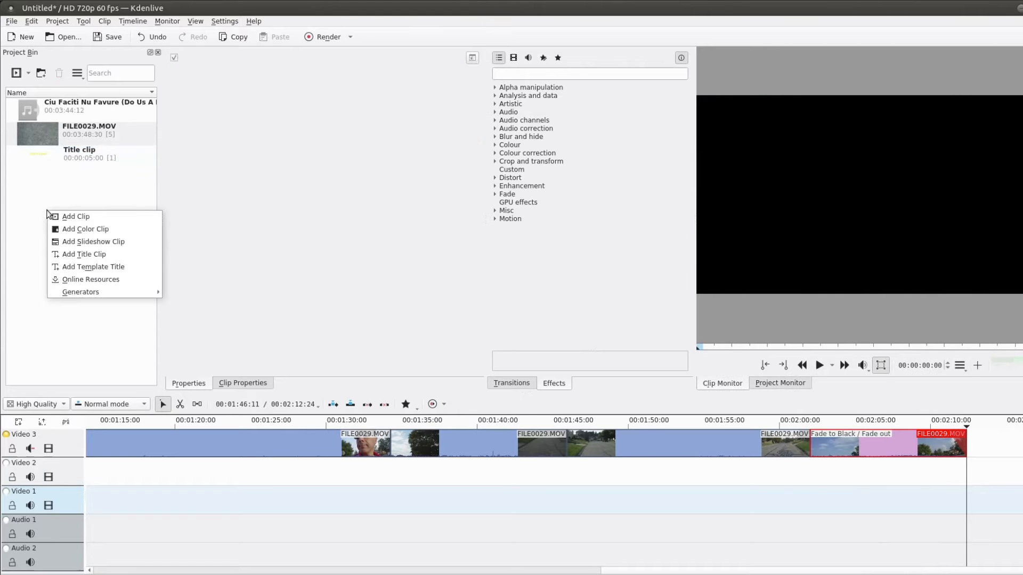
left_click(95, 253)
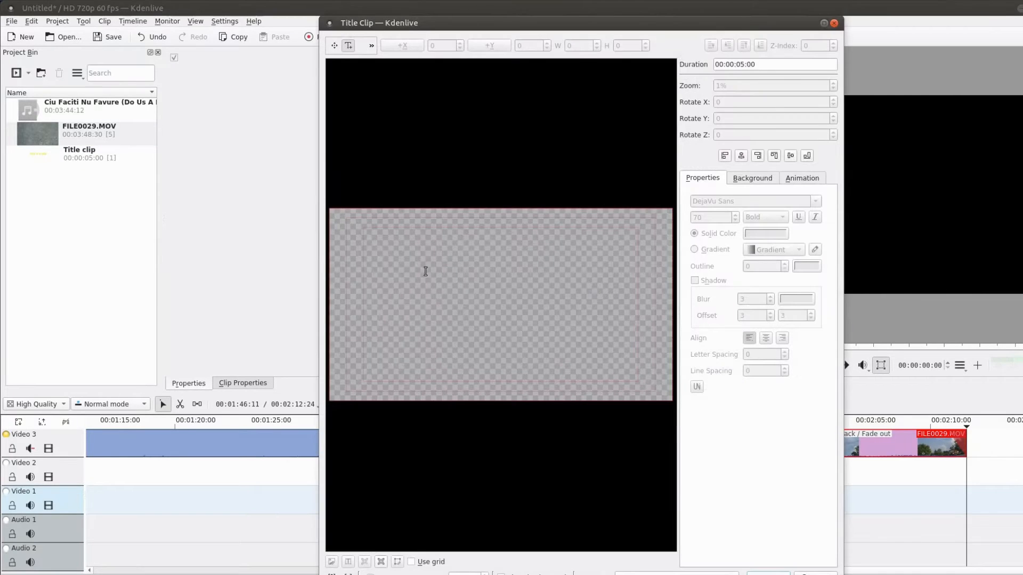
left_click(392, 268)
type("nusic")
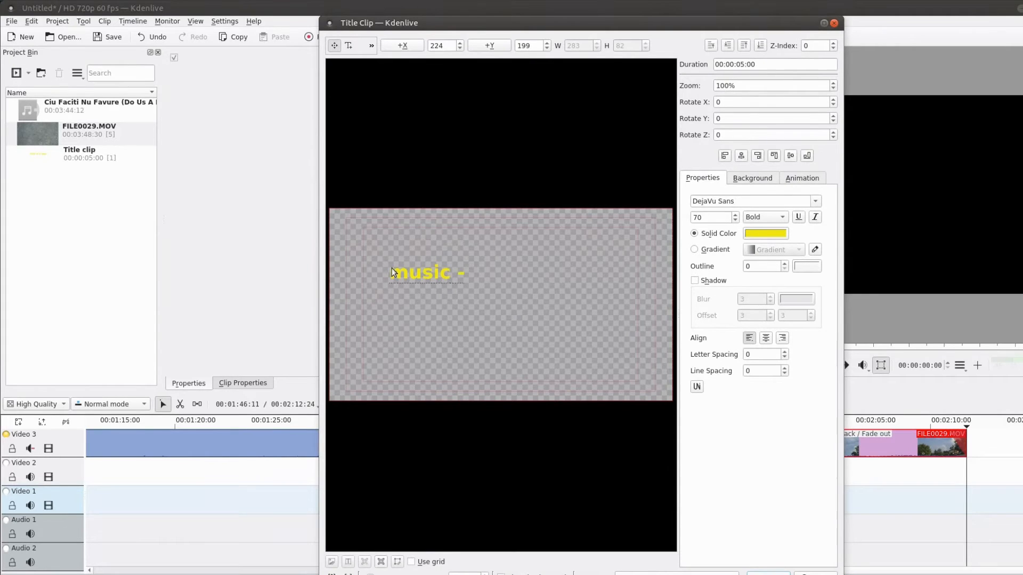
type(" -")
- Add the song title "Ciu Faciti Nu Favure" in quotation marks as the second line of the title text
key("Return")
type("\"ciu faaci")
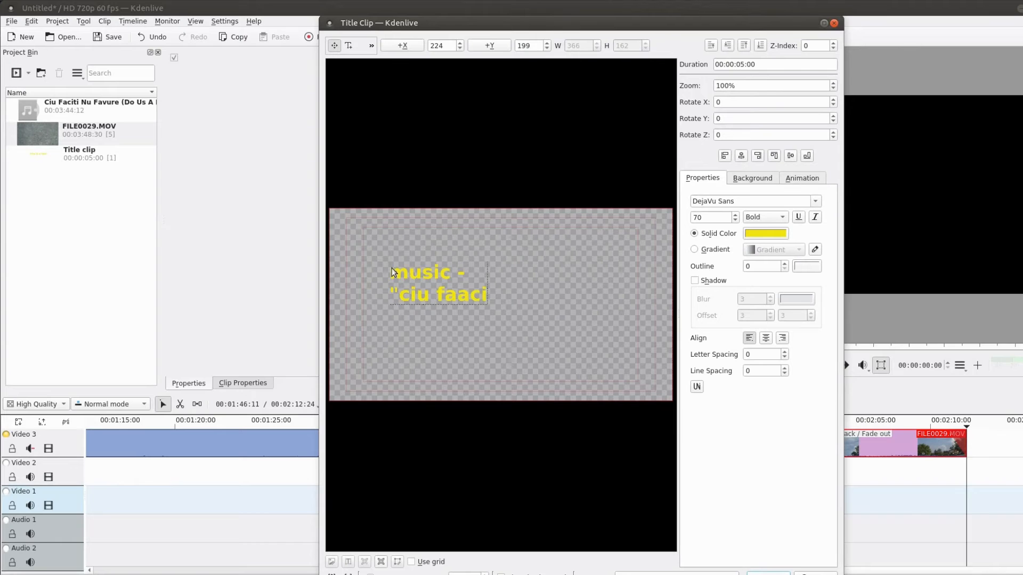
key("BackSpace")
key("BackSpace")
key("BackSpace")
type("cit")
key("BackSpace")
key("BackSpace")
key("BackSpace")
key("BackSpace")
key("BackSpace")
key("BackSpace")
key("BackSpace")
key("BackSpace")
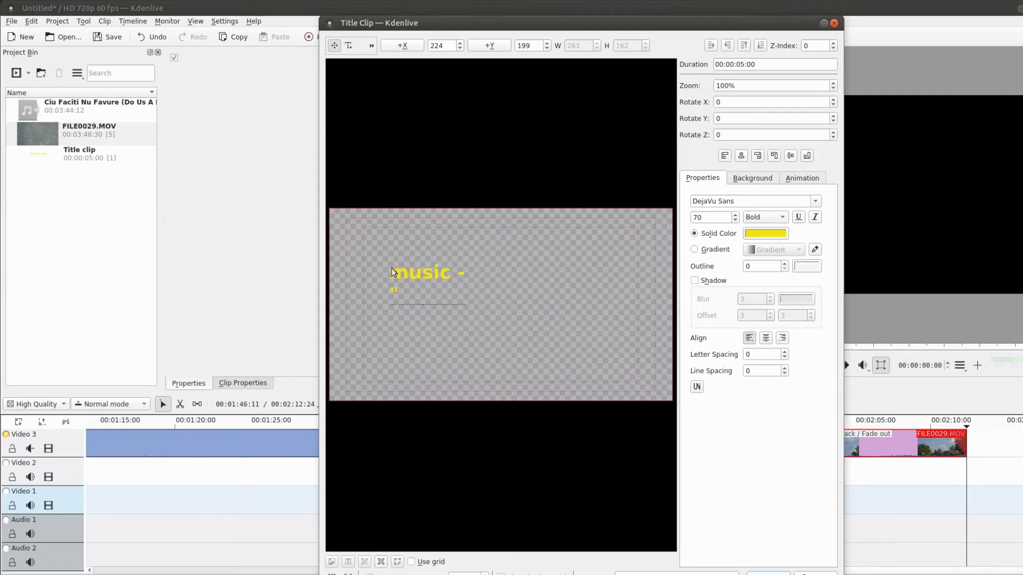
type("iuFa")
key("BackSpace")
key("BackSpace")
type("Faciti Nu Favu")
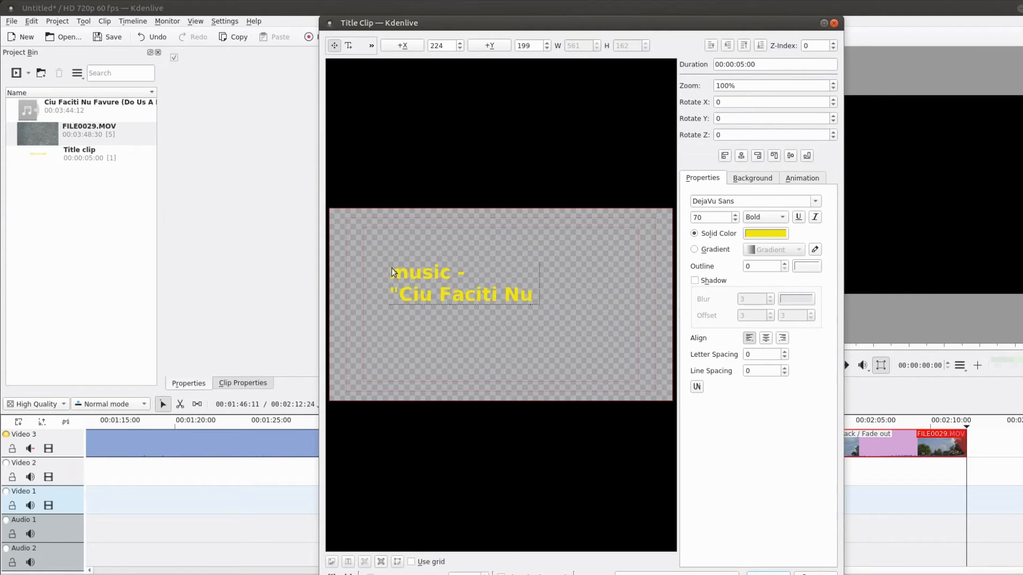
type("re")
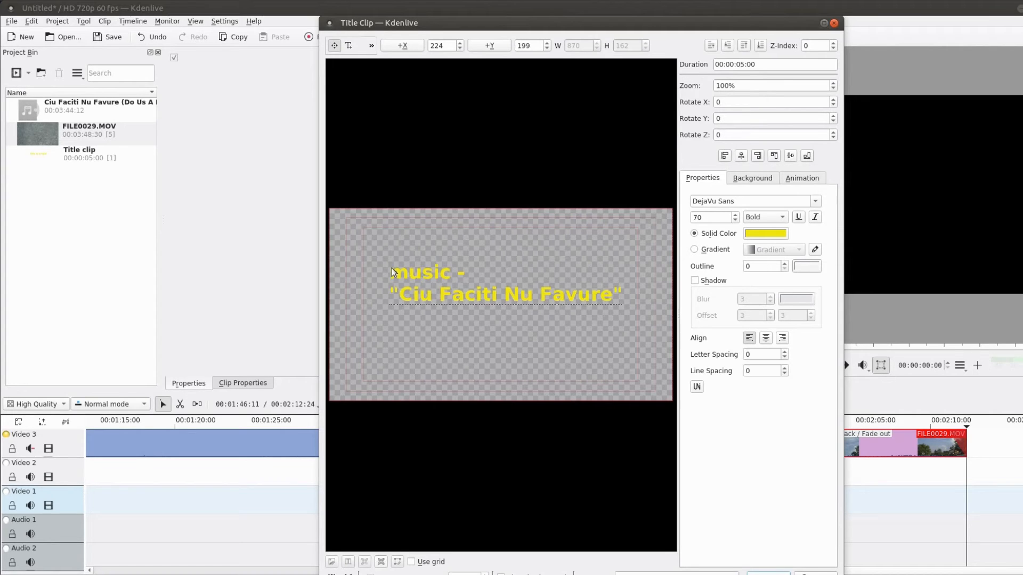
- Add the line "by my dad!" and, after a blank line, "Link below to download" to the title text
key("Return")
type("by")
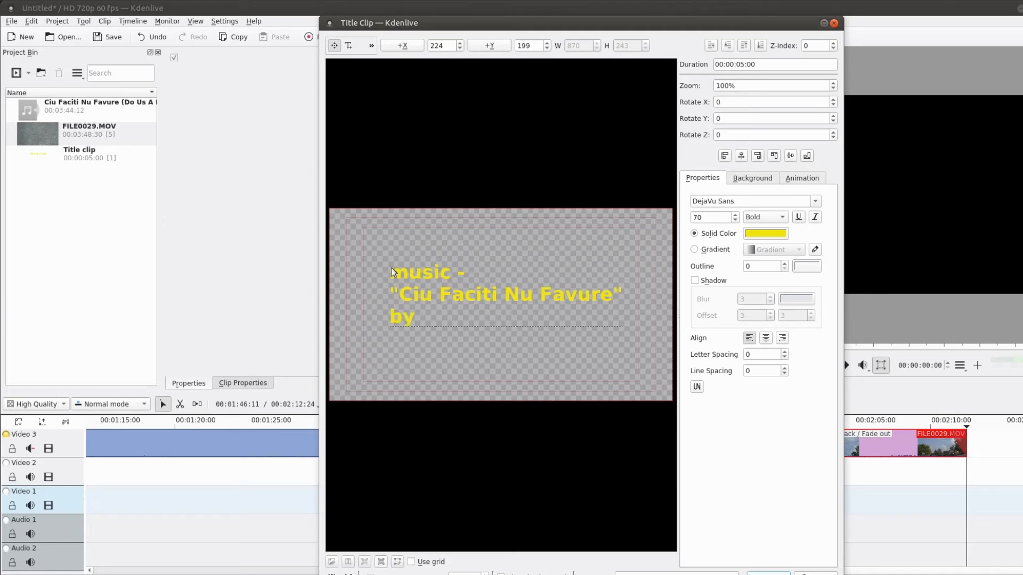
type(" my dad!")
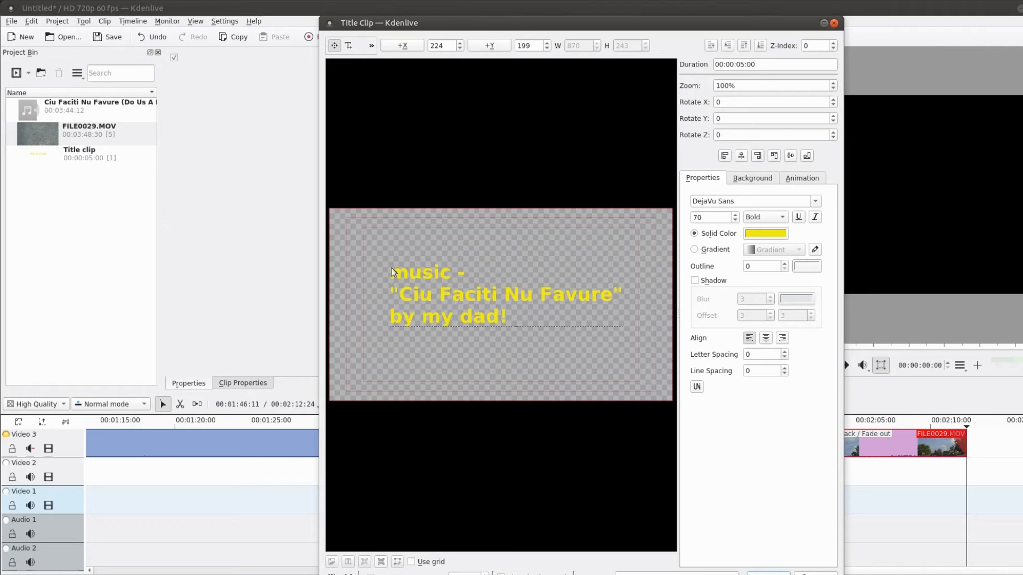
key("Return")
key("Return")
type("Link")
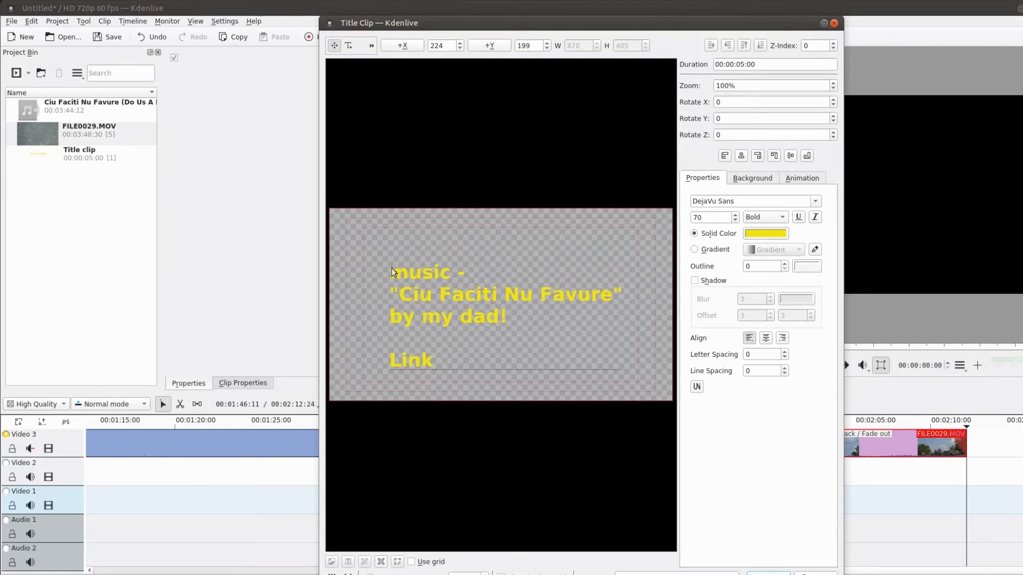
type(" below to download")
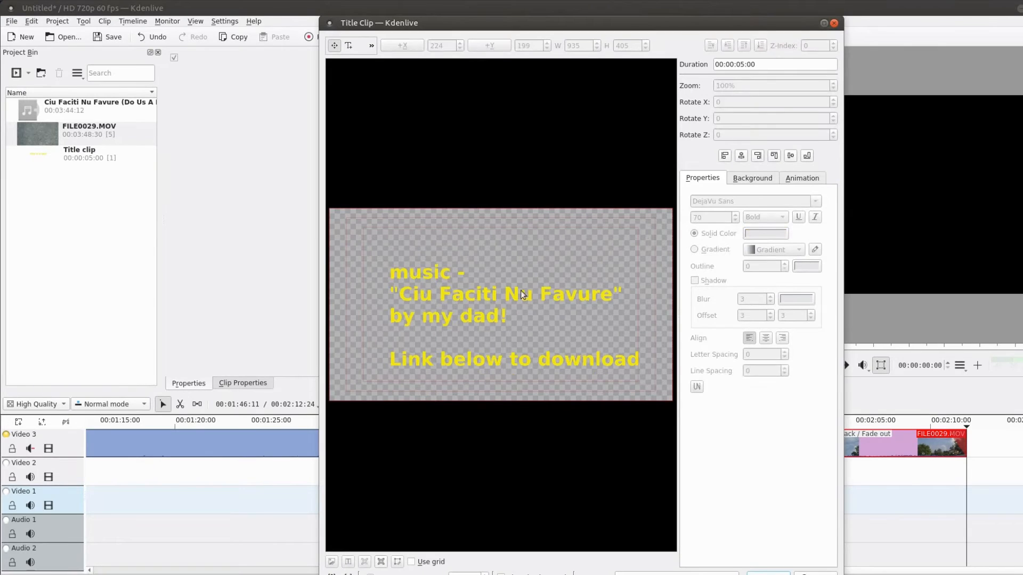
- Move the title text up to about Y 36, centred horizontally, and save the title clip
left_click_drag(511, 299, 506, 256)
left_click(740, 155)
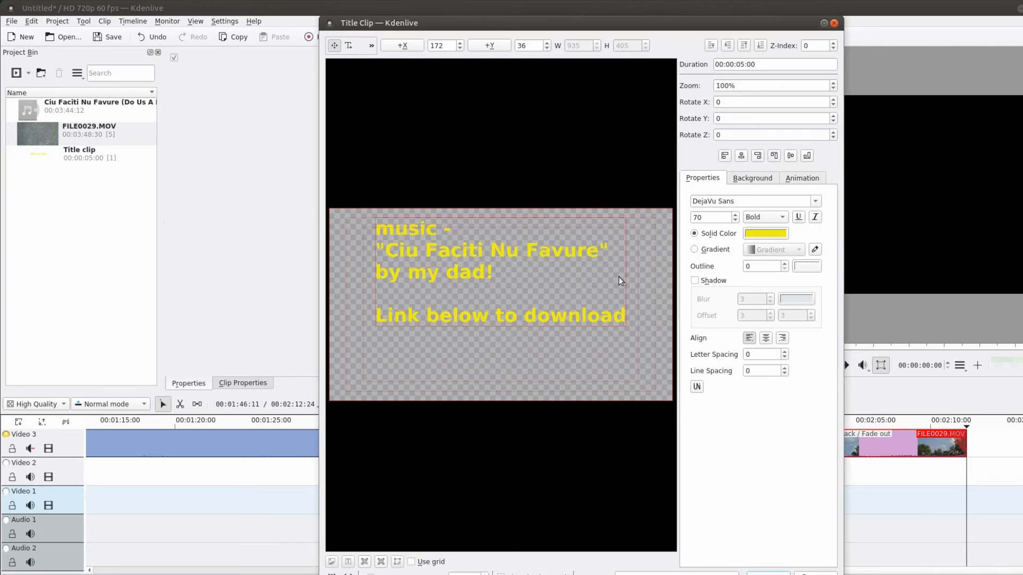
left_click(775, 573)
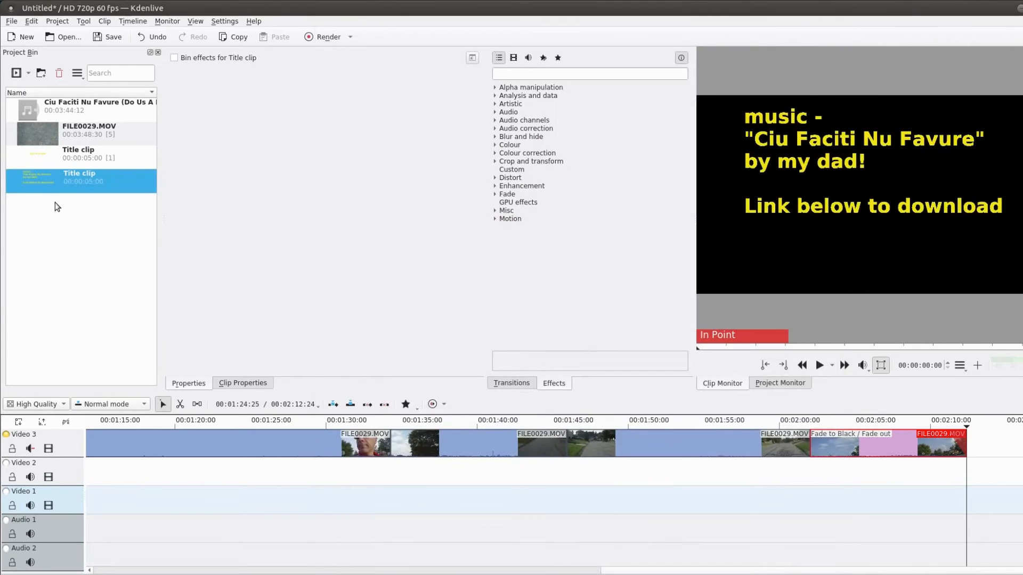
- Place the music credit title clip directly after the last FILE0029.MOV piece on Video 3 and play back the ending
left_click_drag(42, 173, 980, 443)
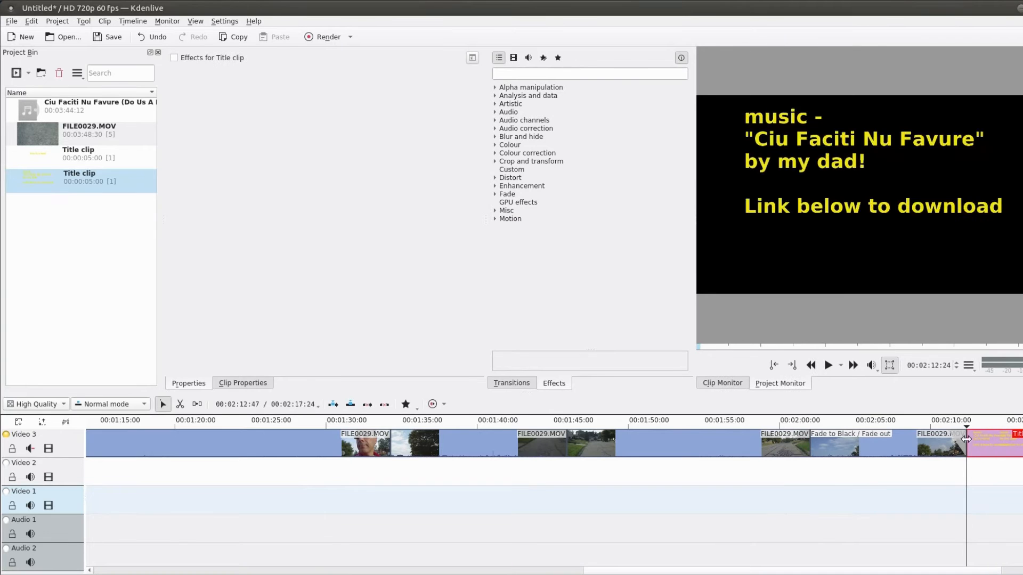
left_click(942, 427)
left_click(828, 365)
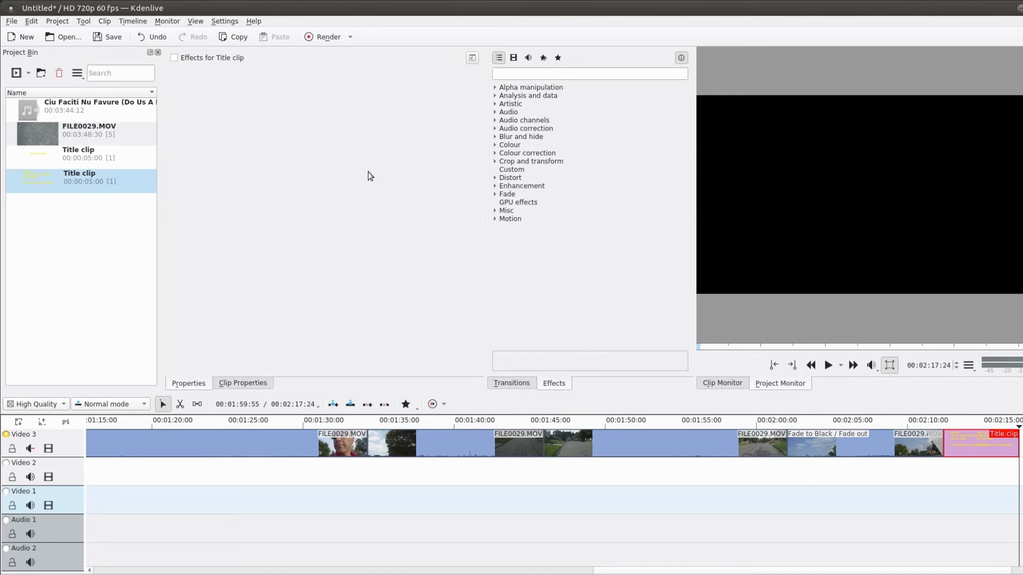
- Set the render output file to test.webm in the Desktop folder
left_click(326, 37)
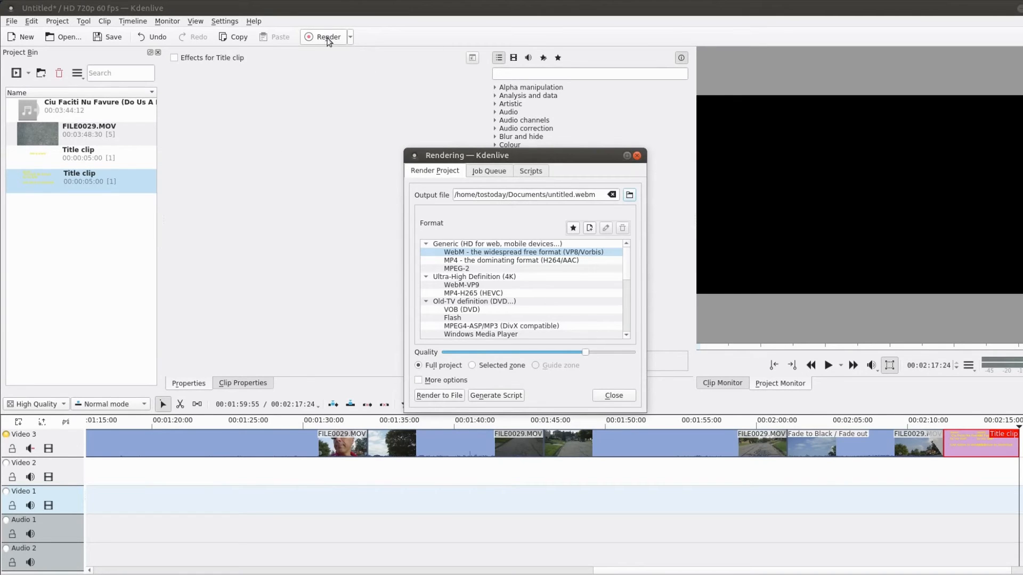
left_click(629, 195)
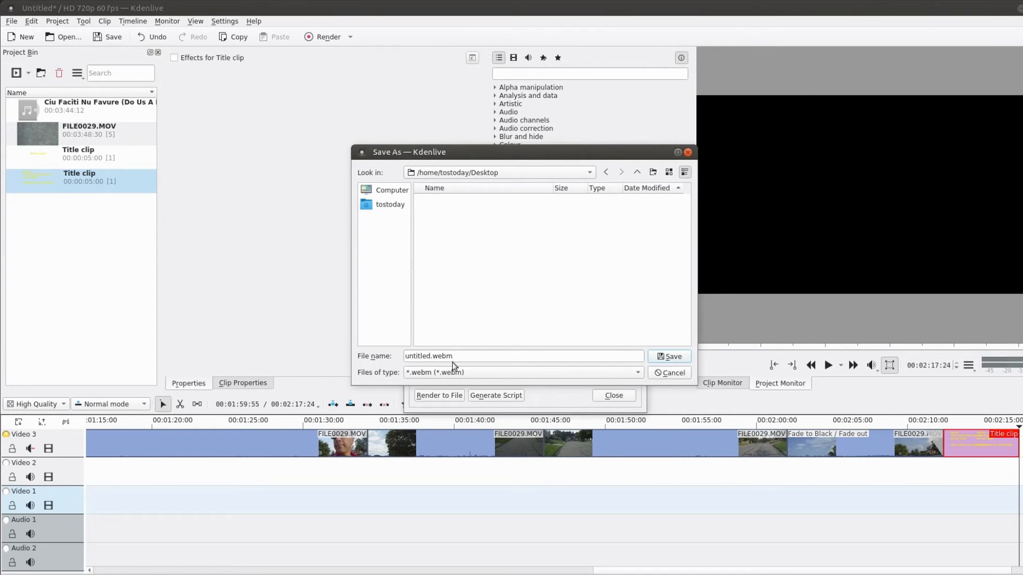
left_click(406, 356)
key("Delete")
key("Delete")
key("Delete")
key("Delete")
key("Delete")
key("Delete")
key("Delete")
key("Delete")
key("Delete")
type("test")
left_click(655, 356)
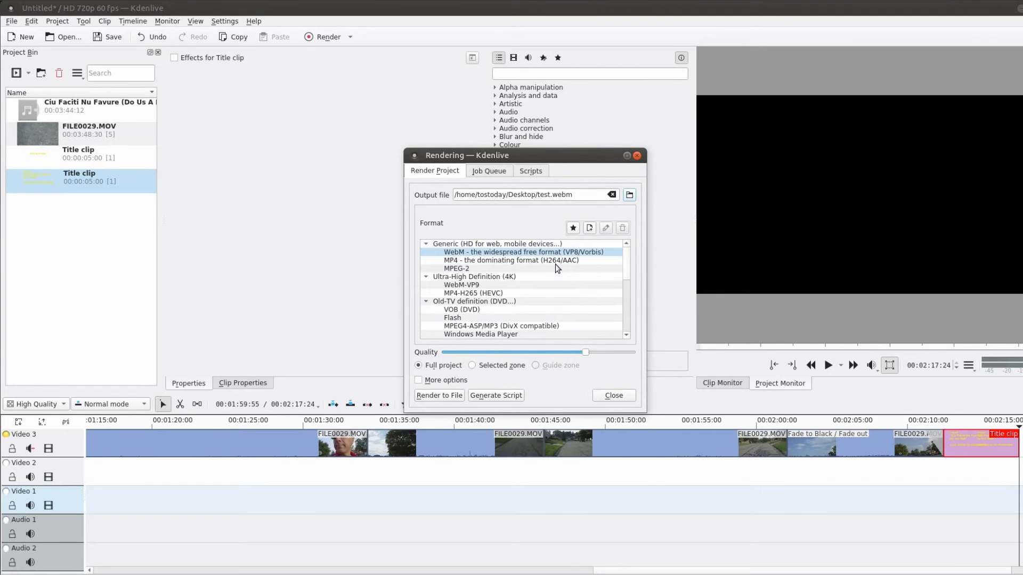
- Start rendering the full project in WebM format with the additional options shown, and abort the job
left_click(418, 380)
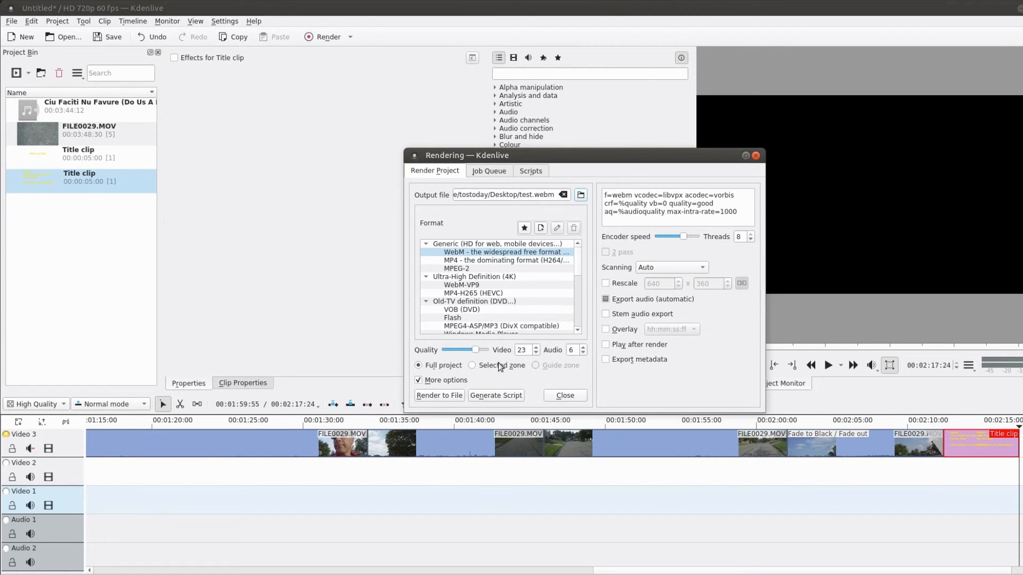
left_click(455, 396)
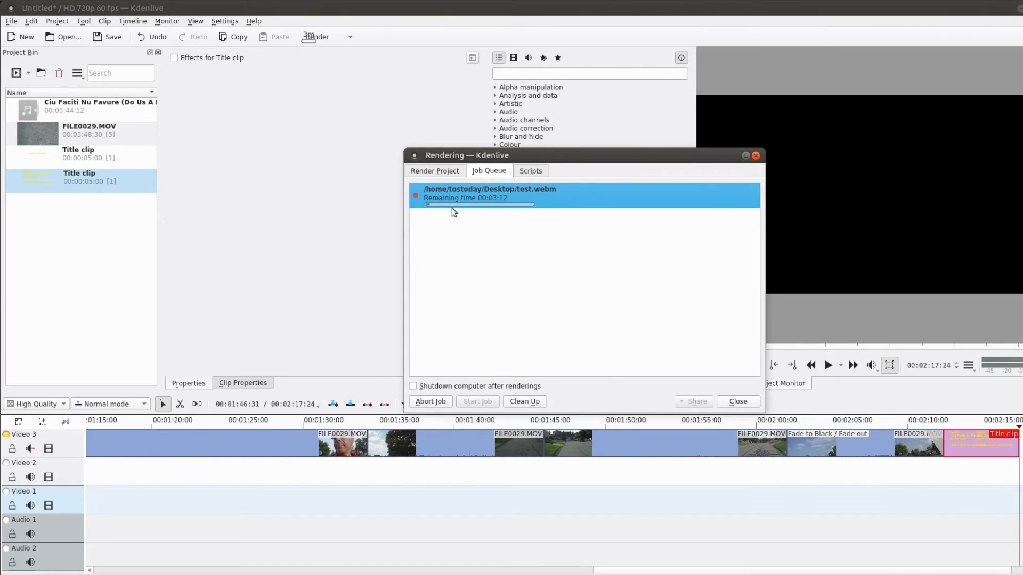
left_click(430, 401)
left_click(739, 403)
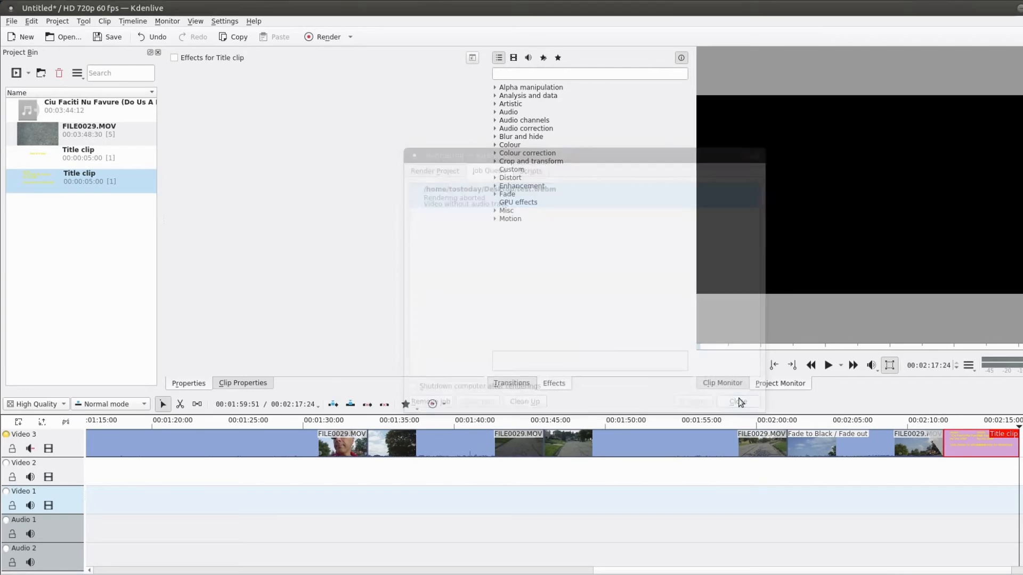
- Place the Ciu Faciti Nu Favure music clip at the start of Audio 1 and lower the system volume
left_click_drag(691, 570, 157, 561)
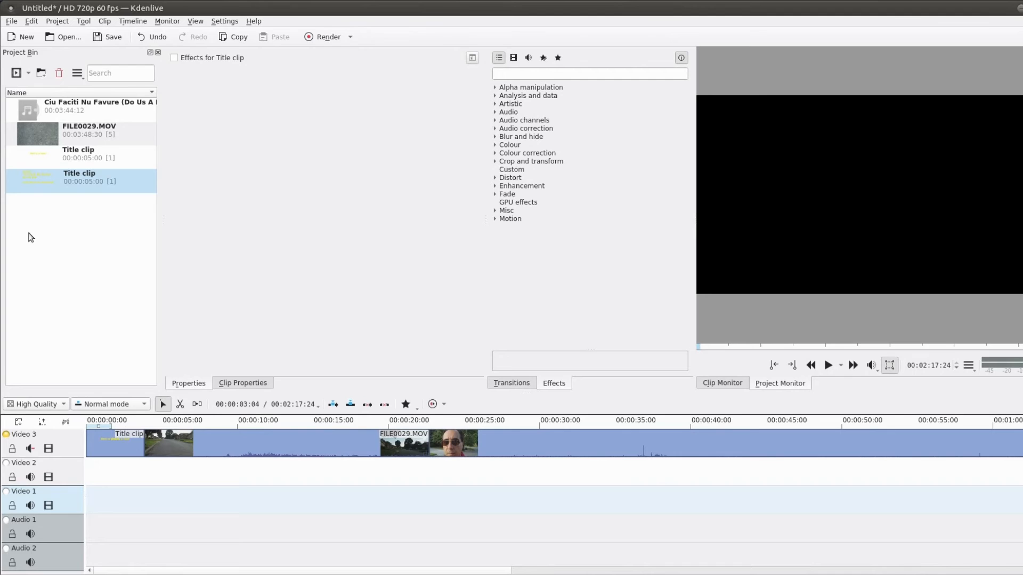
left_click_drag(34, 110, 205, 523)
left_click_drag(331, 525, 192, 528)
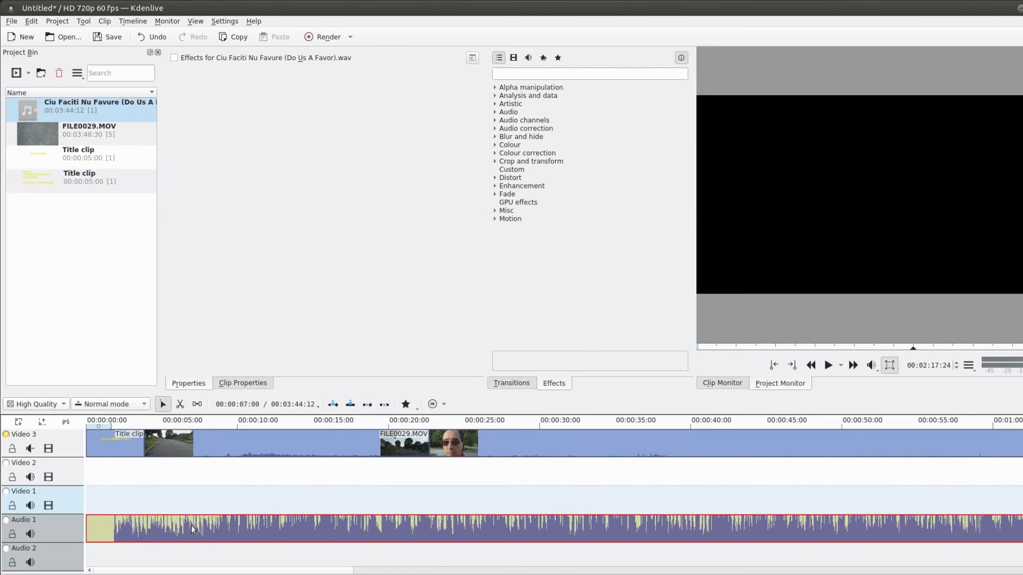
key("XF86AudioLowerVolume")
key("XF86AudioLowerVolume")
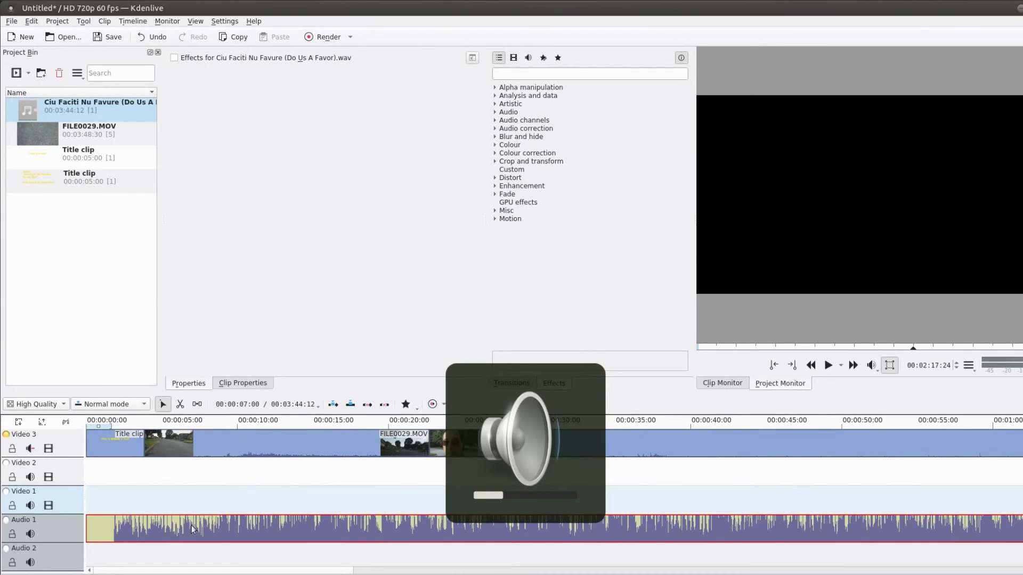
- Cut the music clip on Audio 1 at 00:00:01:50 and delete the piece before the cut
left_click(91, 425)
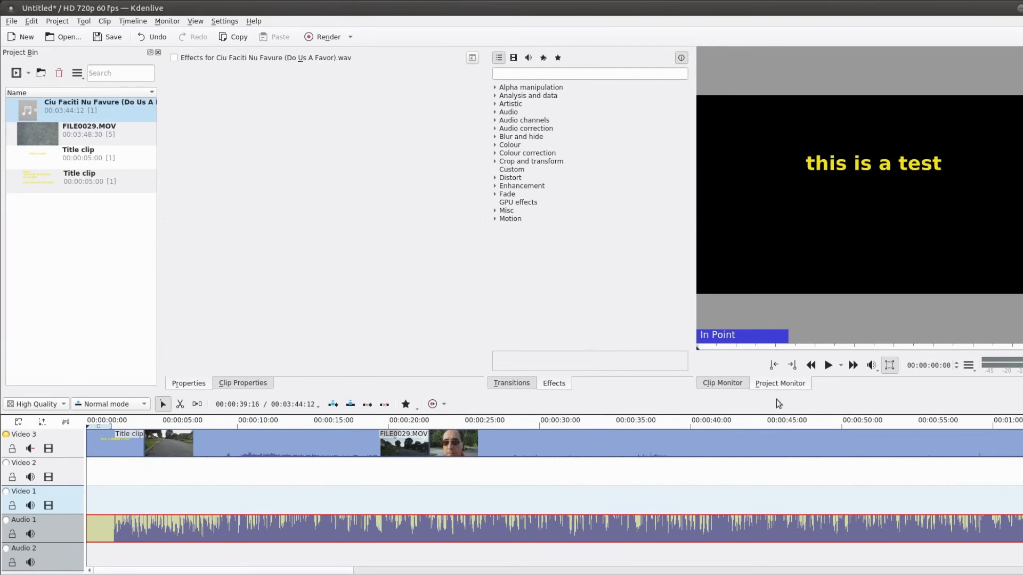
left_click(828, 366)
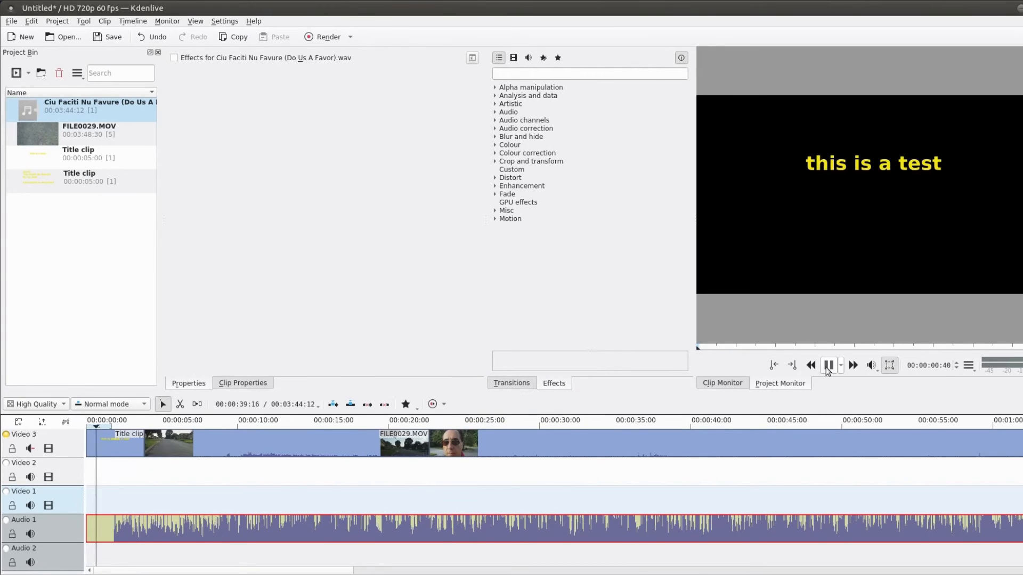
left_click(827, 366)
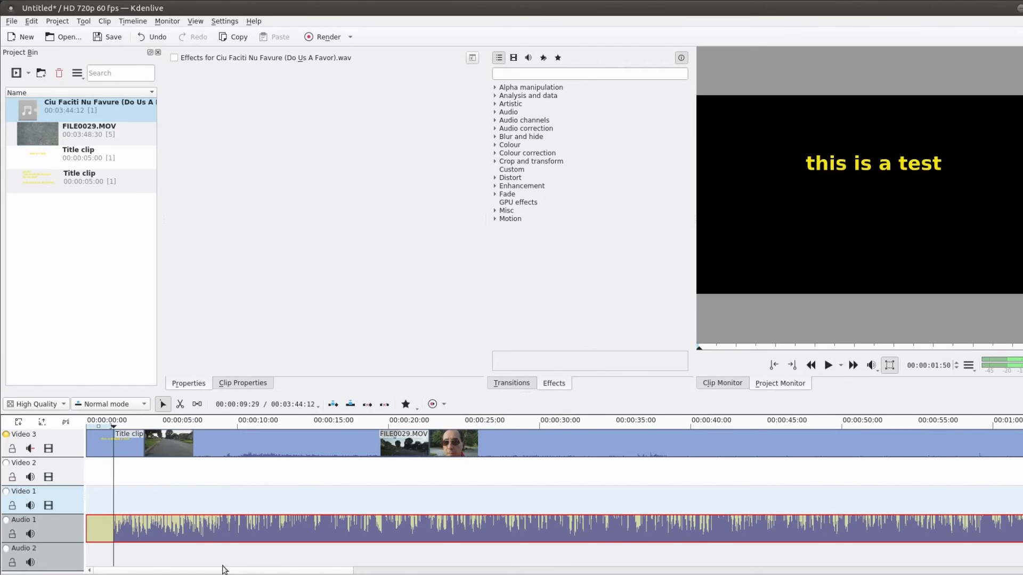
right_click(110, 533)
left_click(148, 450)
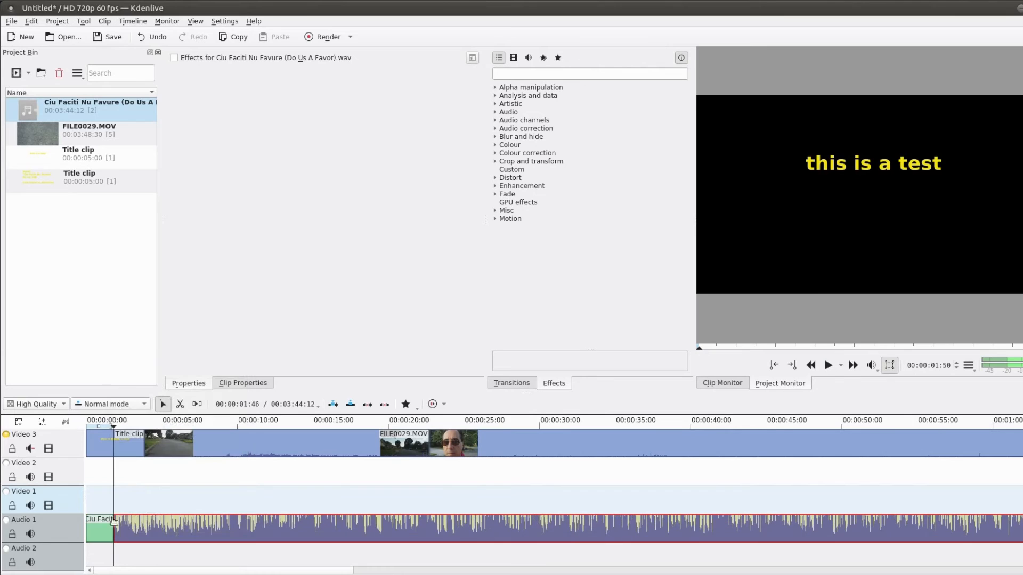
left_click(108, 529)
key("Delete")
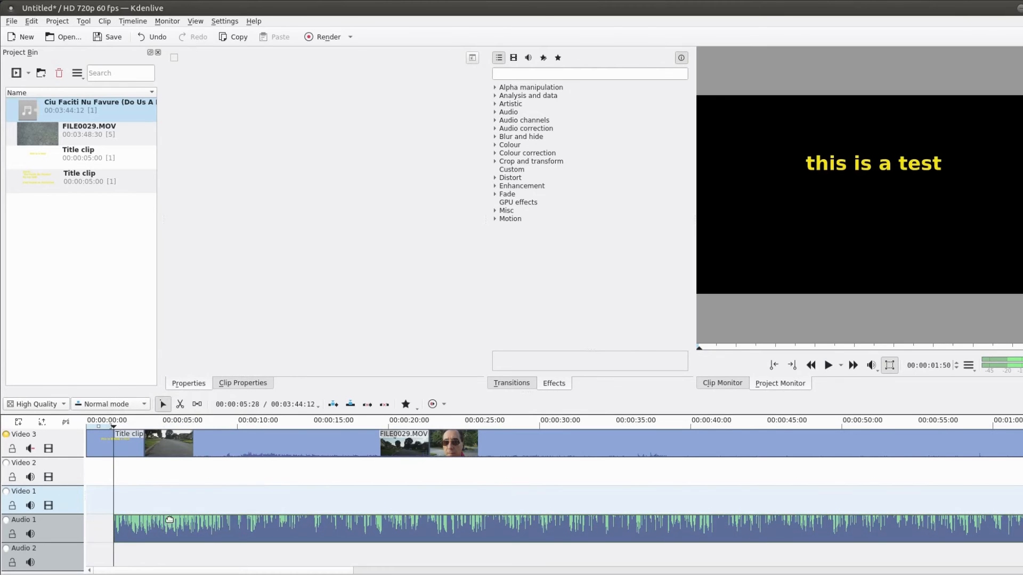
- Move the remaining music clip to the start of Audio 1 and play the project from the beginning
left_click_drag(170, 520, 121, 528)
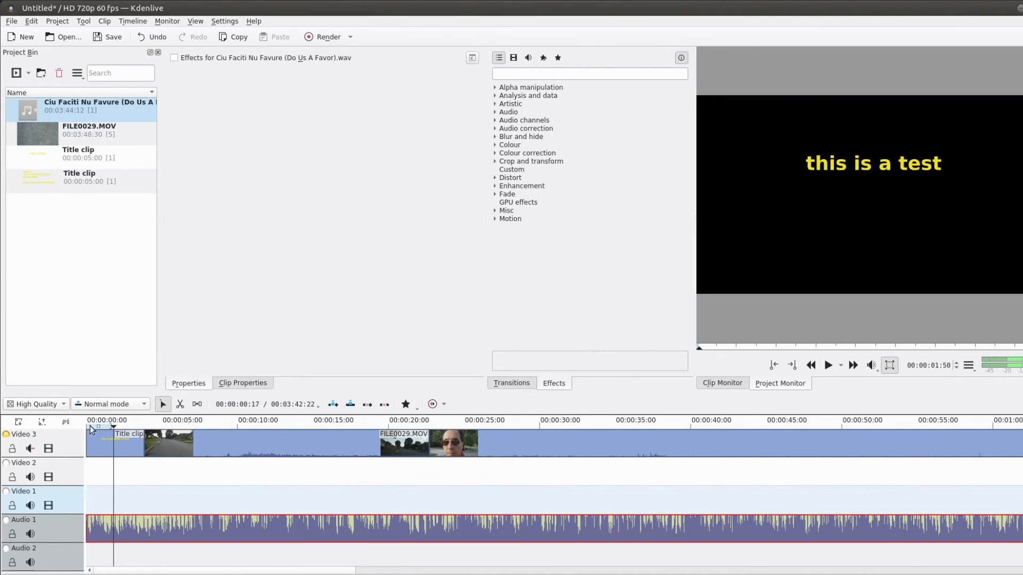
left_click(92, 425)
left_click(827, 368)
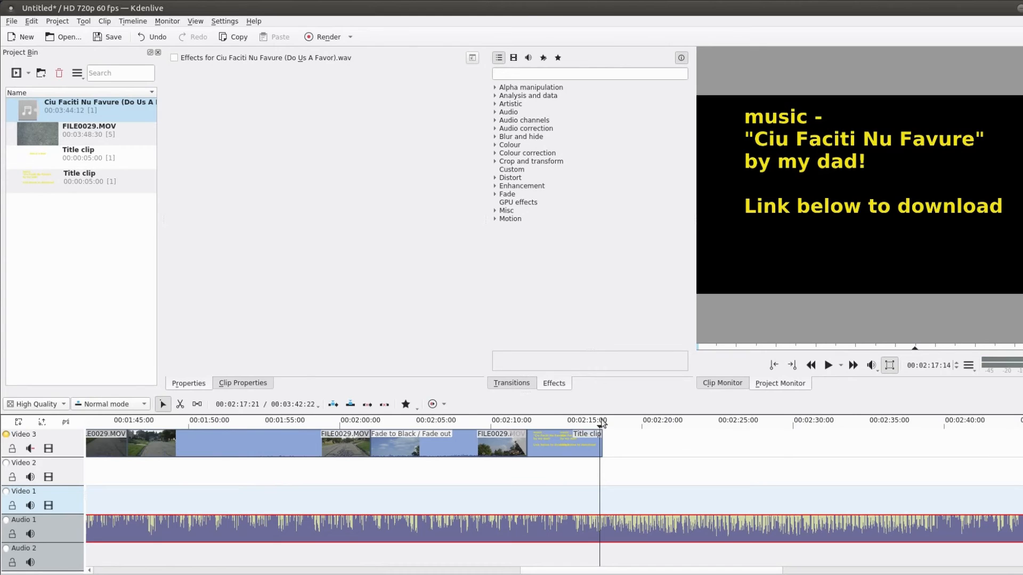
- Cut the music clip on Audio 1 at the end of the credit title, 00:02:17:23, and delete the rest
left_click(602, 423)
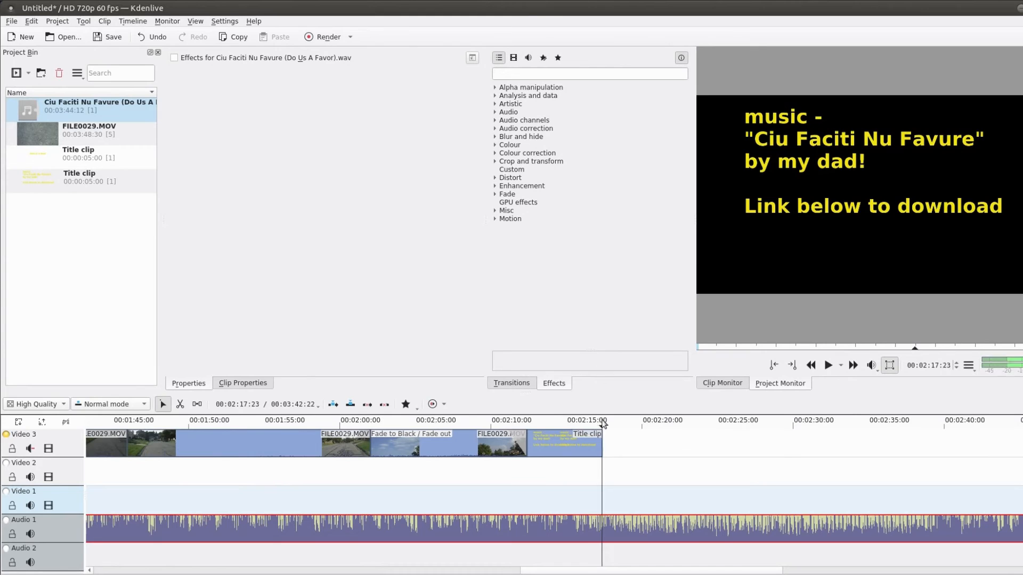
right_click(601, 536)
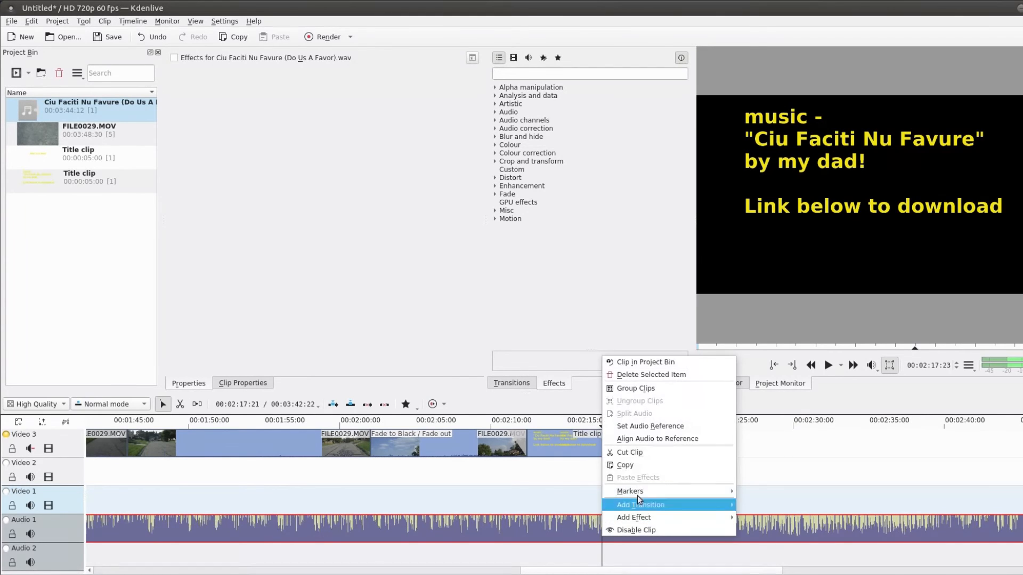
left_click(650, 456)
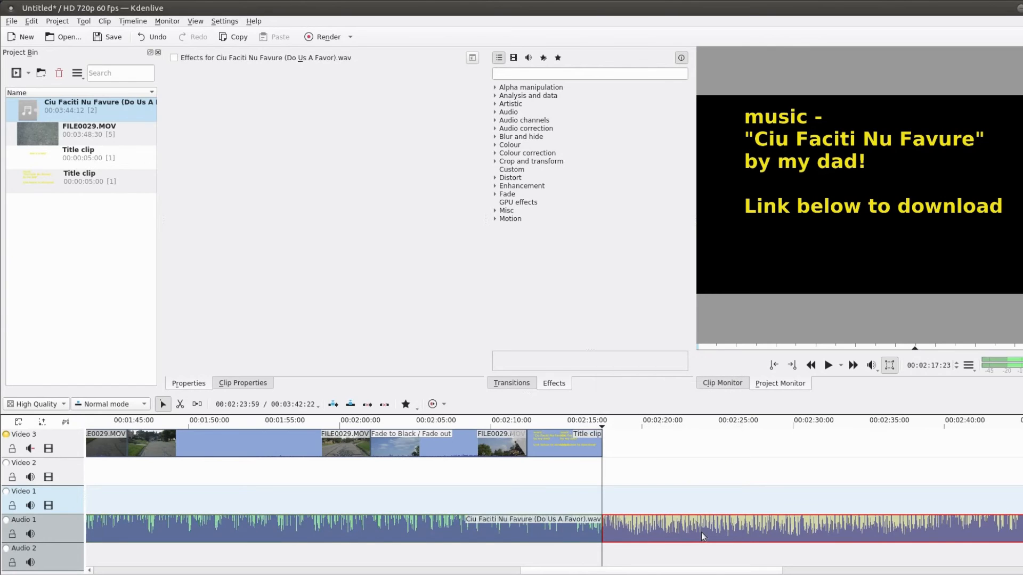
key("Delete")
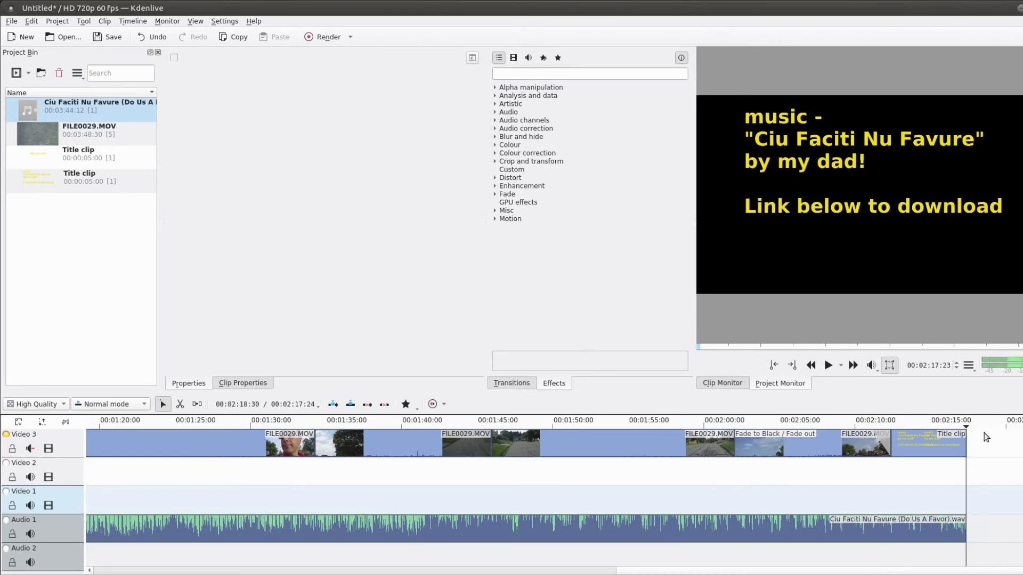
- Add a Fade out effect to the end of the music clip on Audio 1 and play the ending from 00:02:15:26
left_click(950, 533)
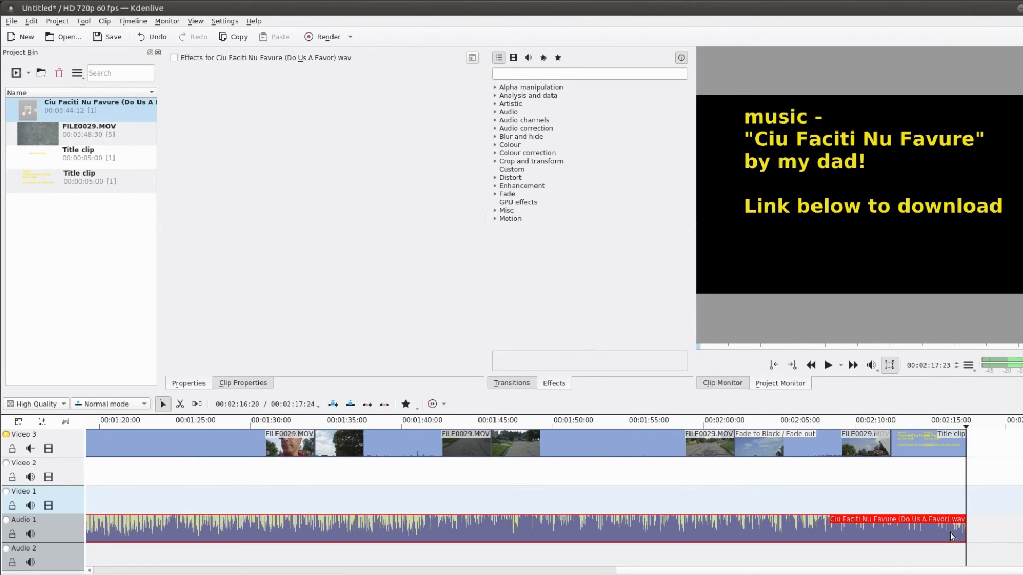
right_click(950, 532)
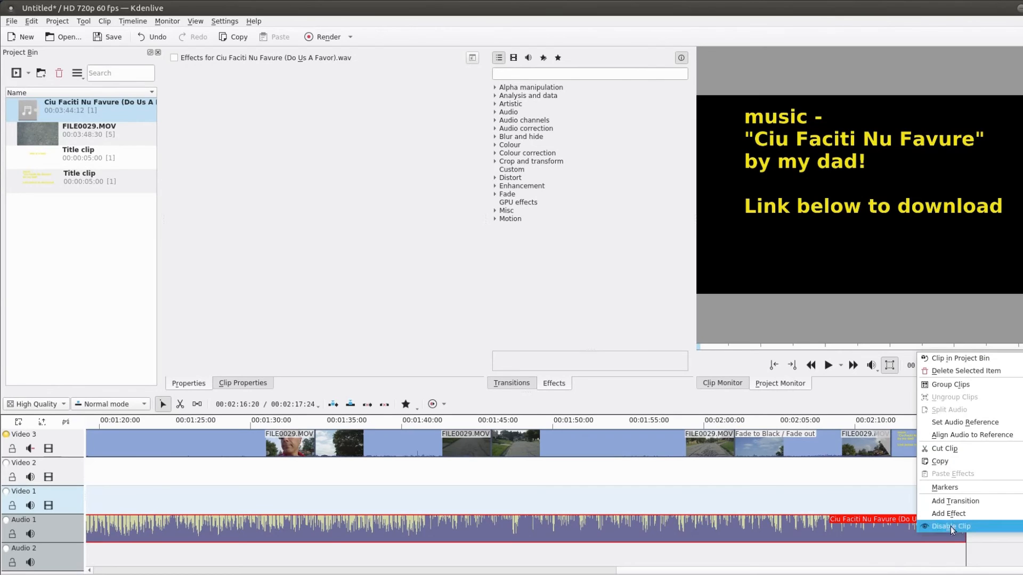
mouse_move(951, 520)
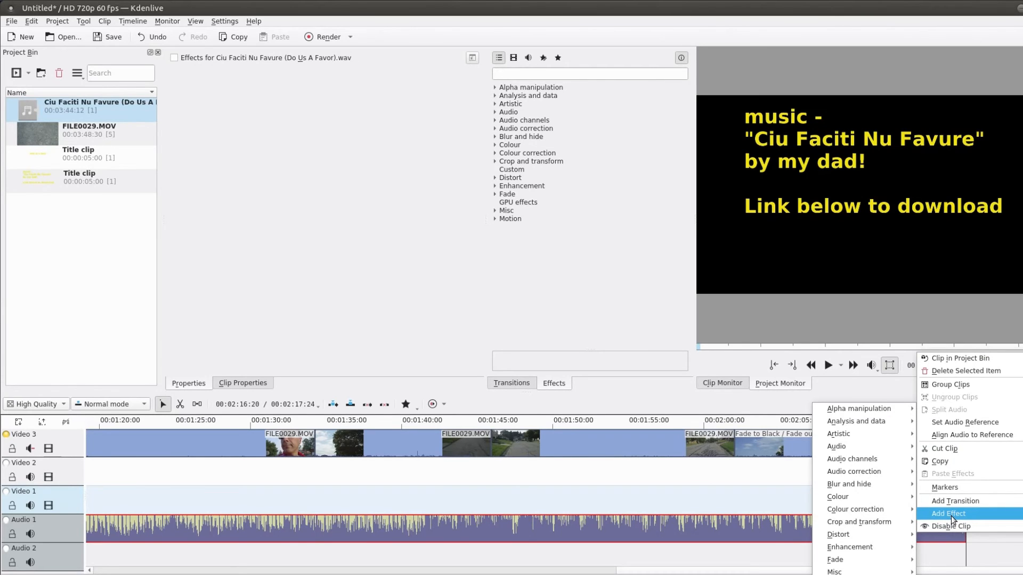
mouse_move(893, 564)
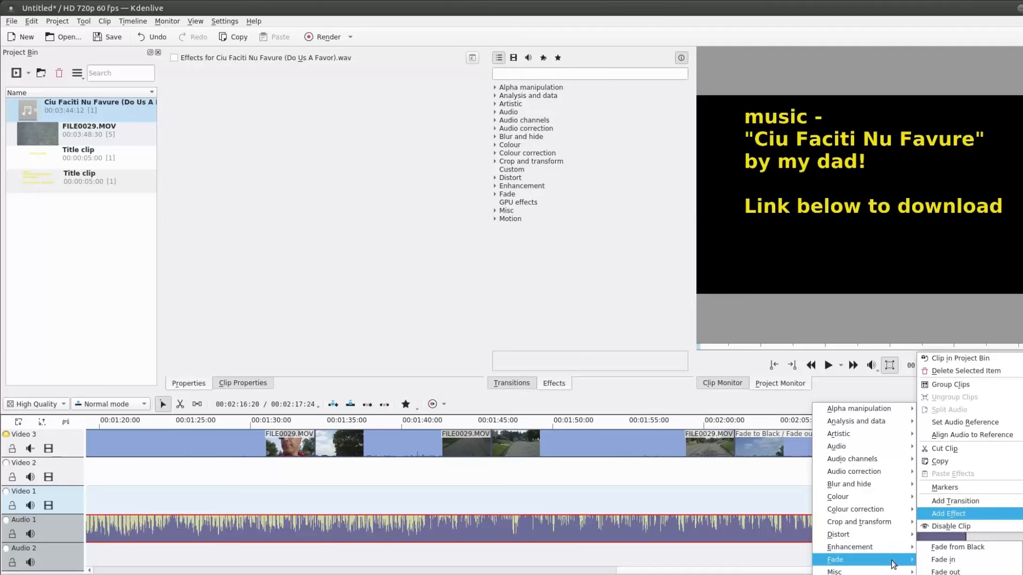
left_click(940, 572)
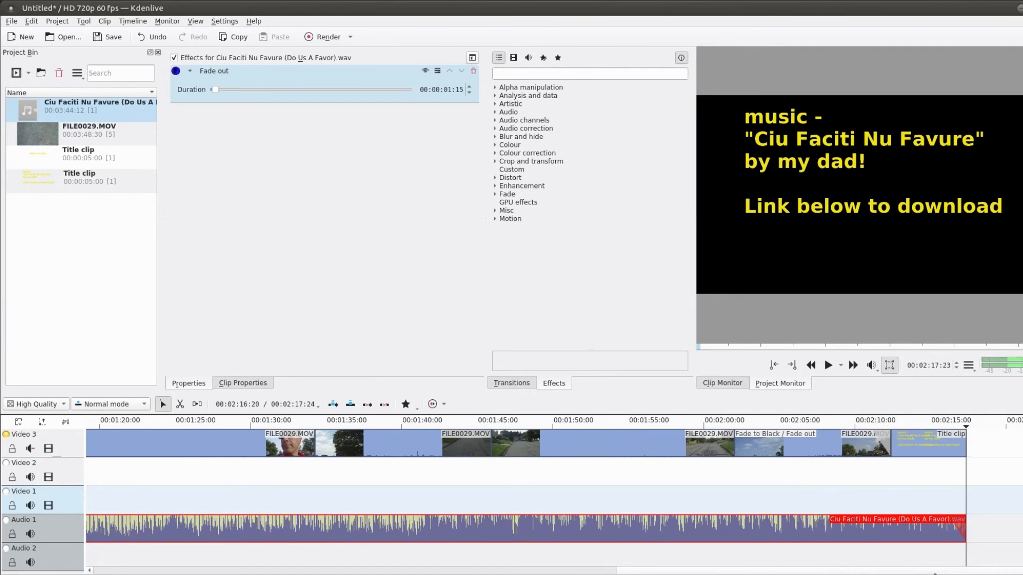
left_click(938, 427)
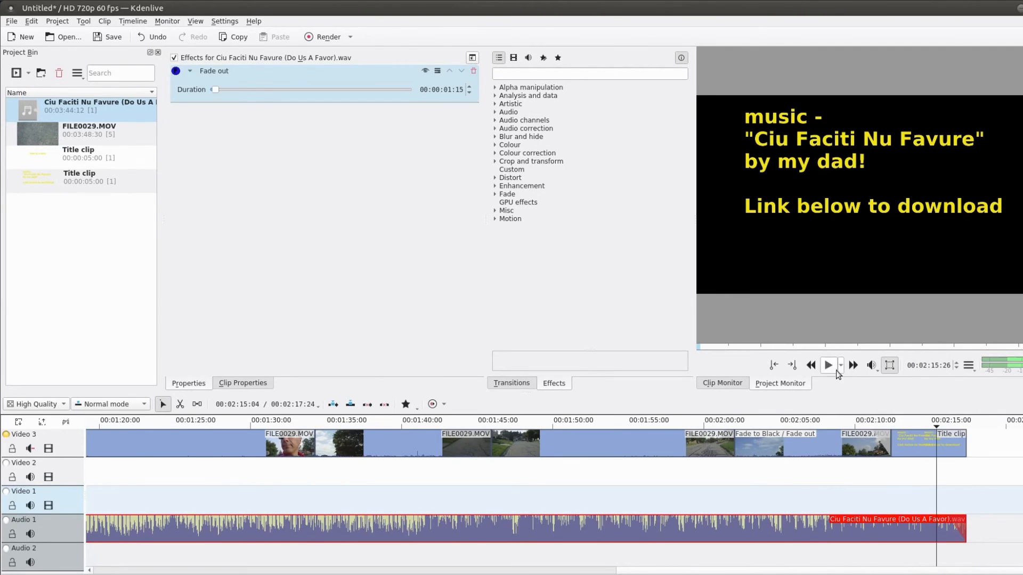
left_click(829, 365)
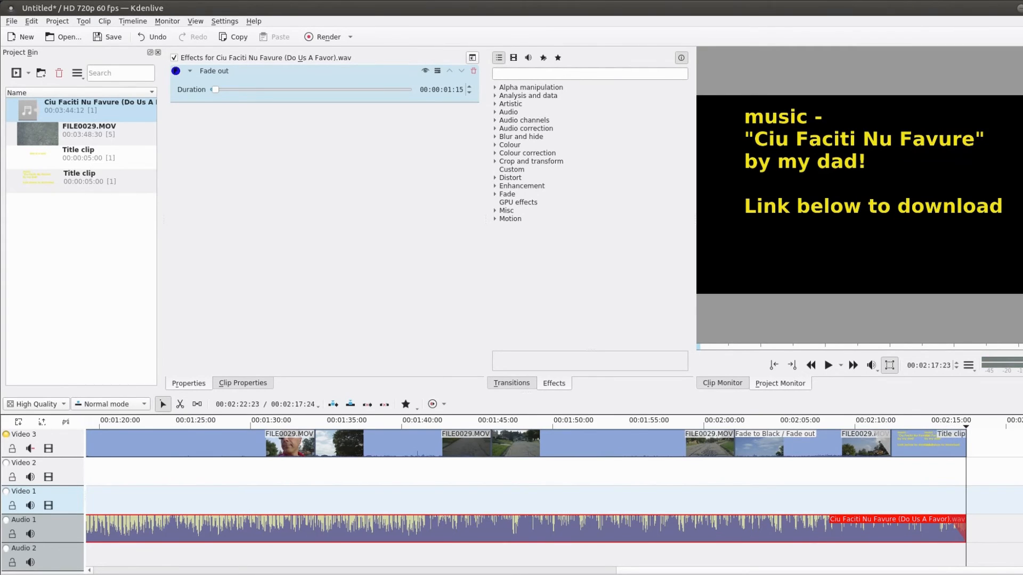
- Open the project's render settings and set the output file to test.webm on the Desktop
left_click(328, 38)
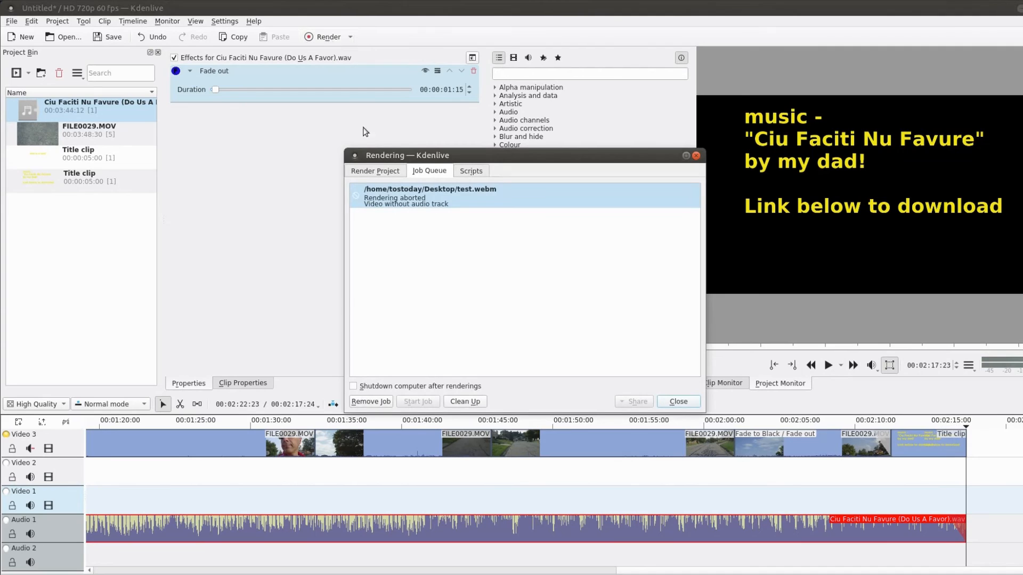
left_click(391, 172)
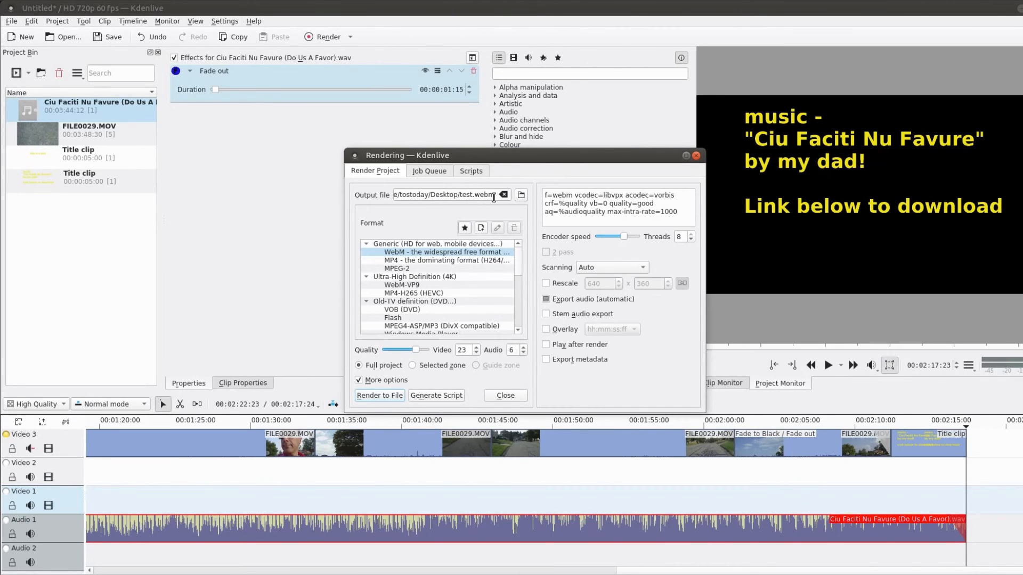
left_click(522, 196)
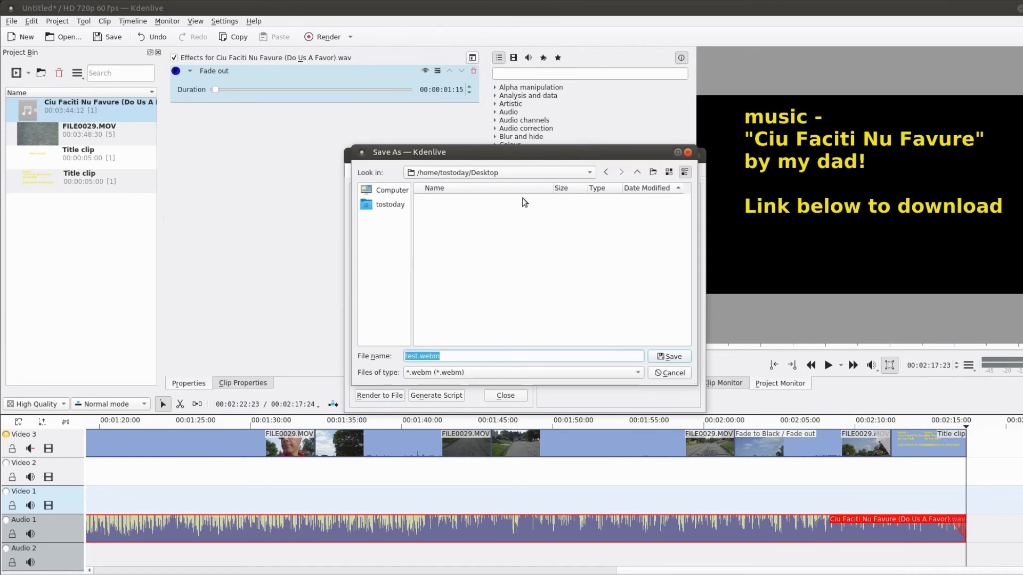
left_click(672, 356)
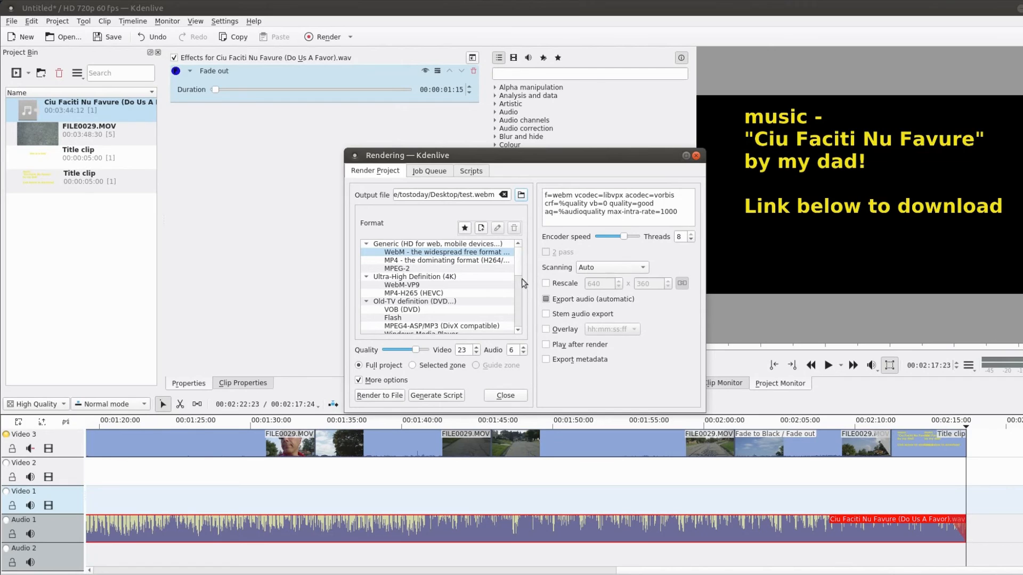
left_click(459, 260)
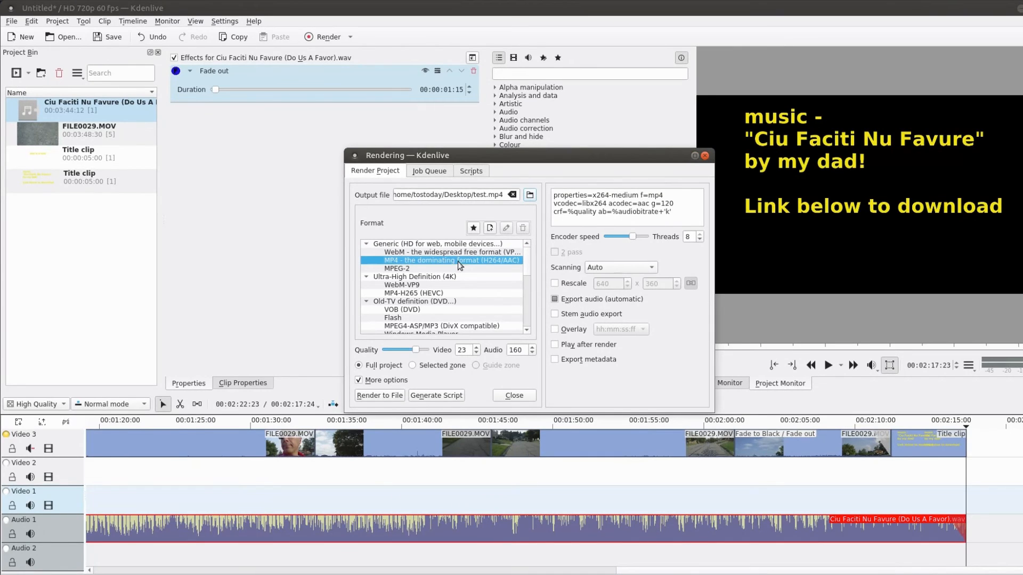
left_click(465, 252)
left_click(456, 276)
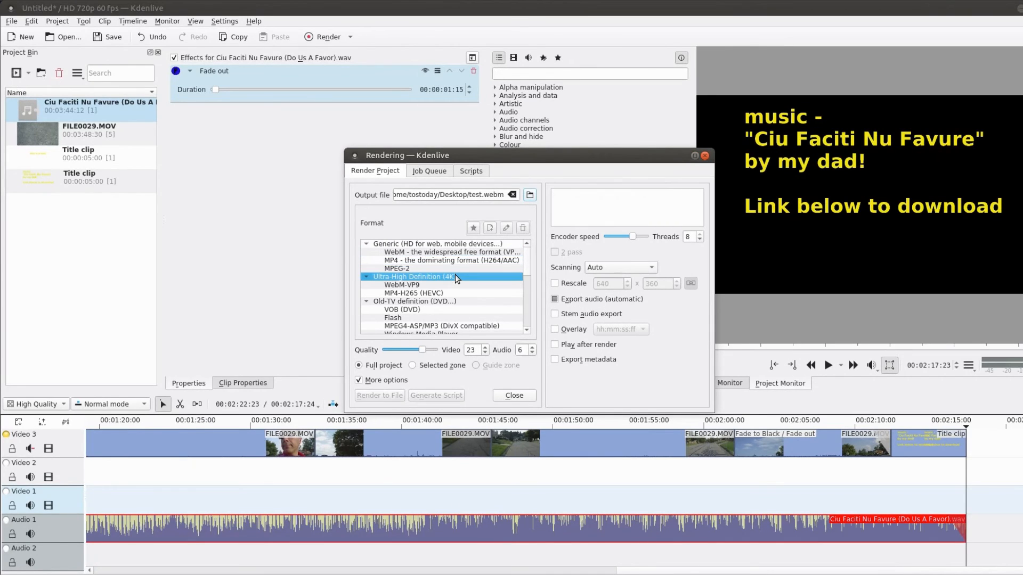
- Choose the generic WebM format and start rendering the full project to test.webm
left_click(470, 254)
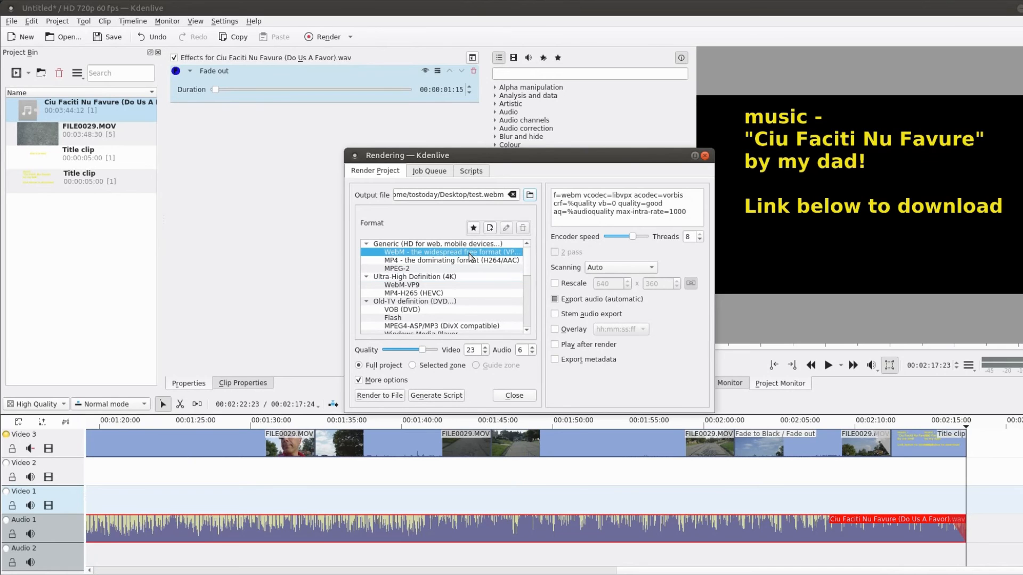
left_click(396, 398)
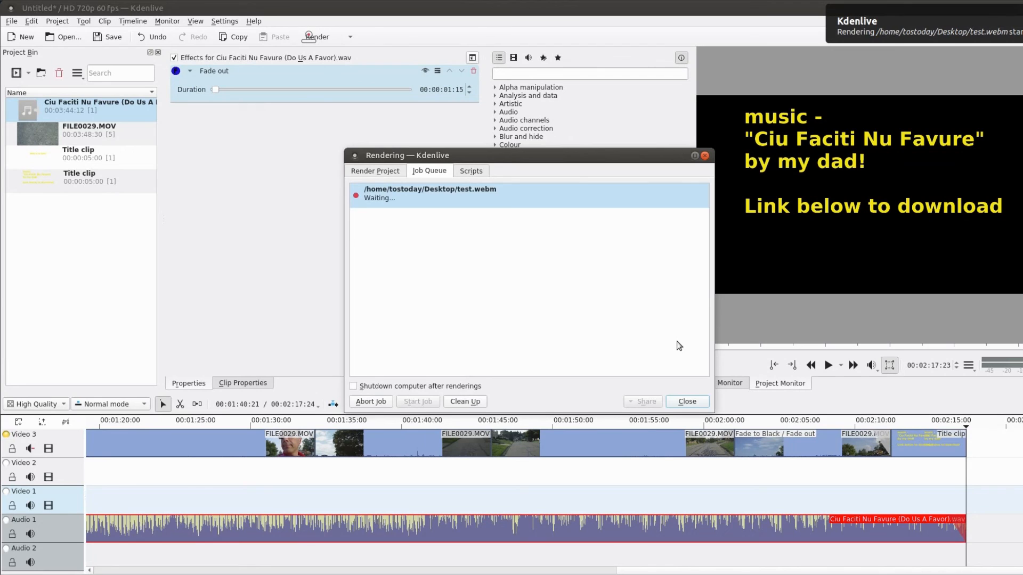